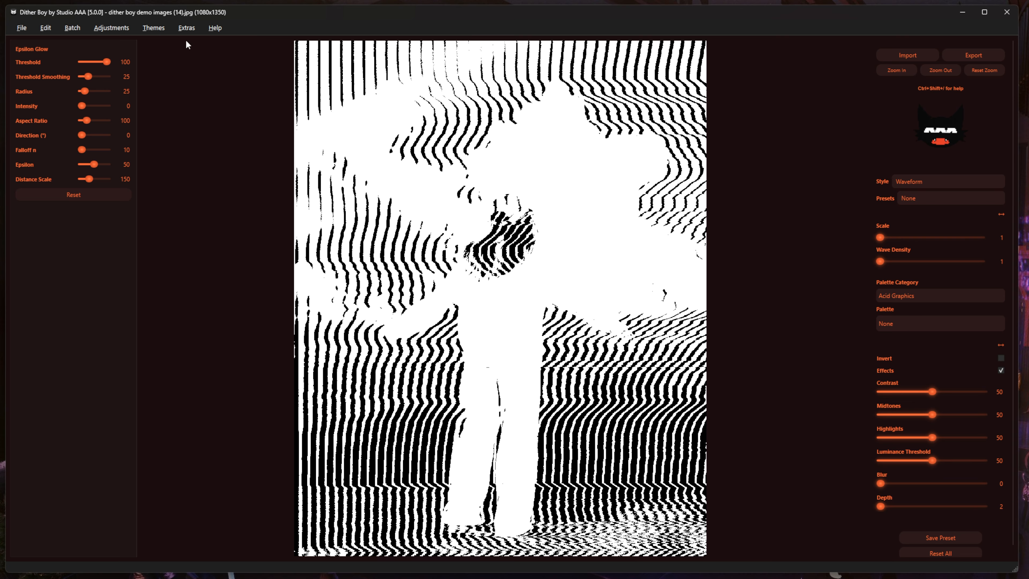
# Apply the Equine palette from the Acid Graphics category and set the depth to 4.
pyautogui.click(184, 29)
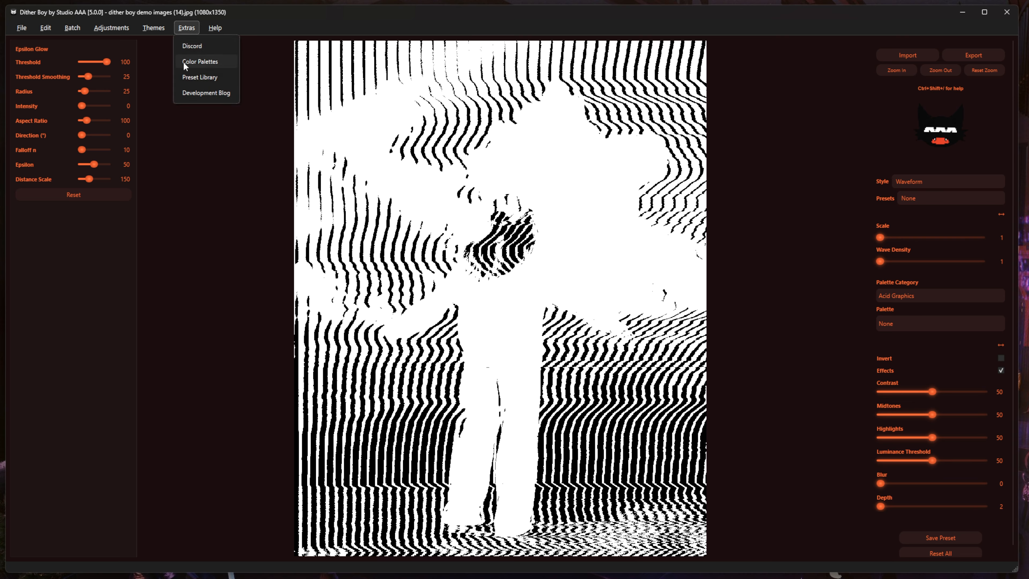
pyautogui.click(715, 389)
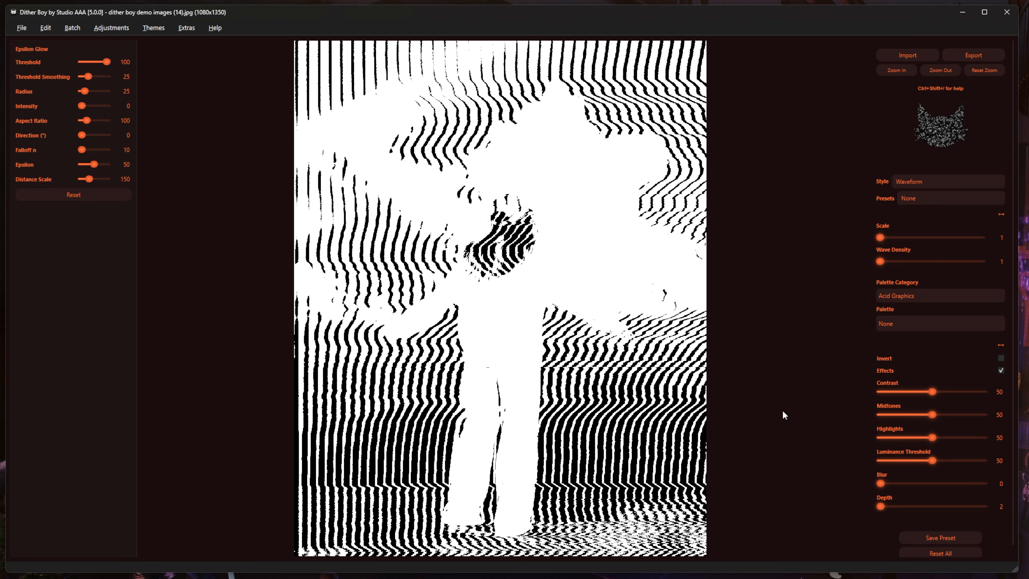
pyautogui.click(897, 323)
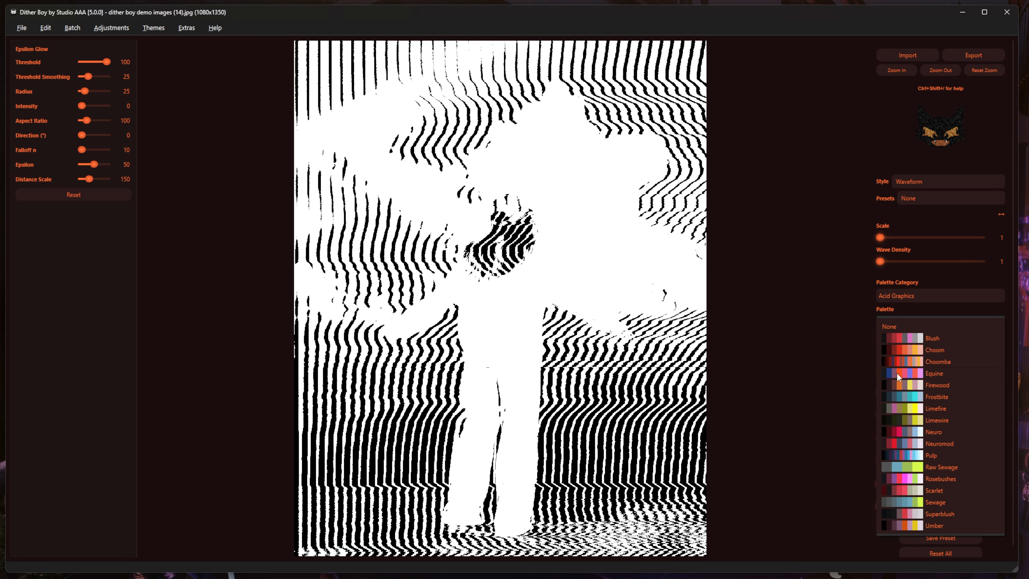
pyautogui.click(897, 373)
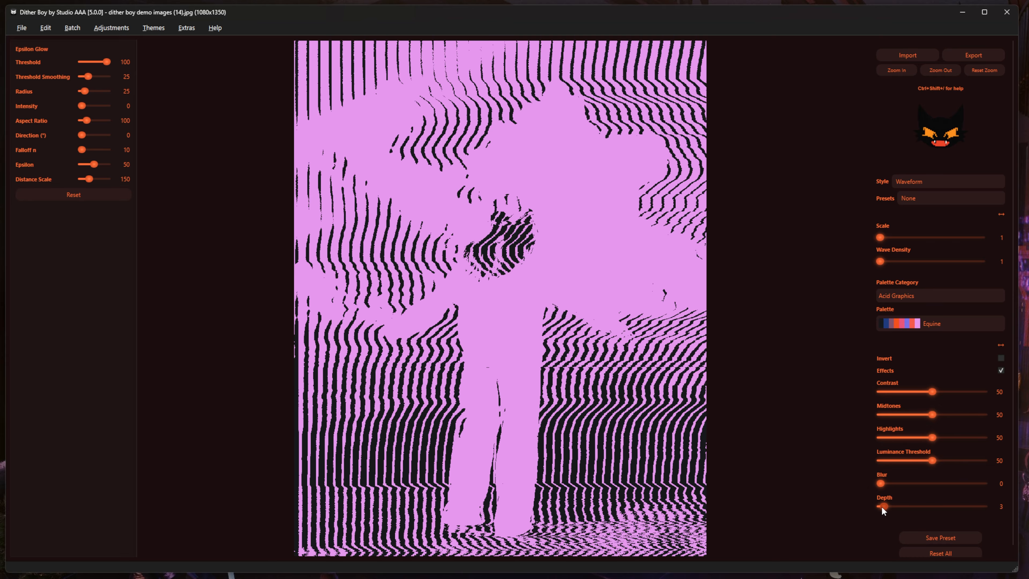
pyautogui.moveTo(882, 507); pyautogui.dragTo(886, 506)
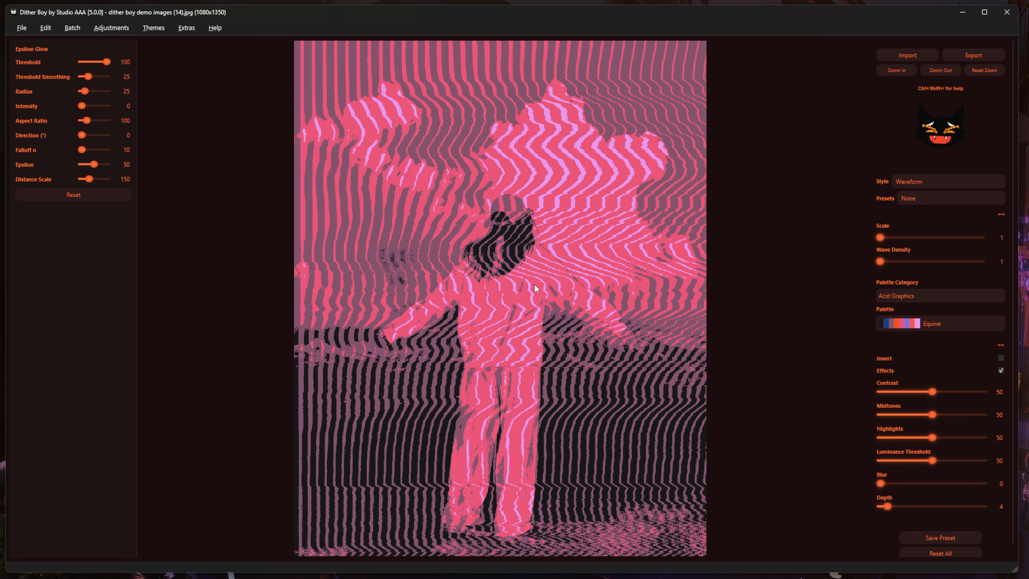
# Tune the waveform dither to a wave density of 2, a contrast of 43 and a depth of 8.
pyautogui.moveTo(881, 261); pyautogui.dragTo(890, 261)
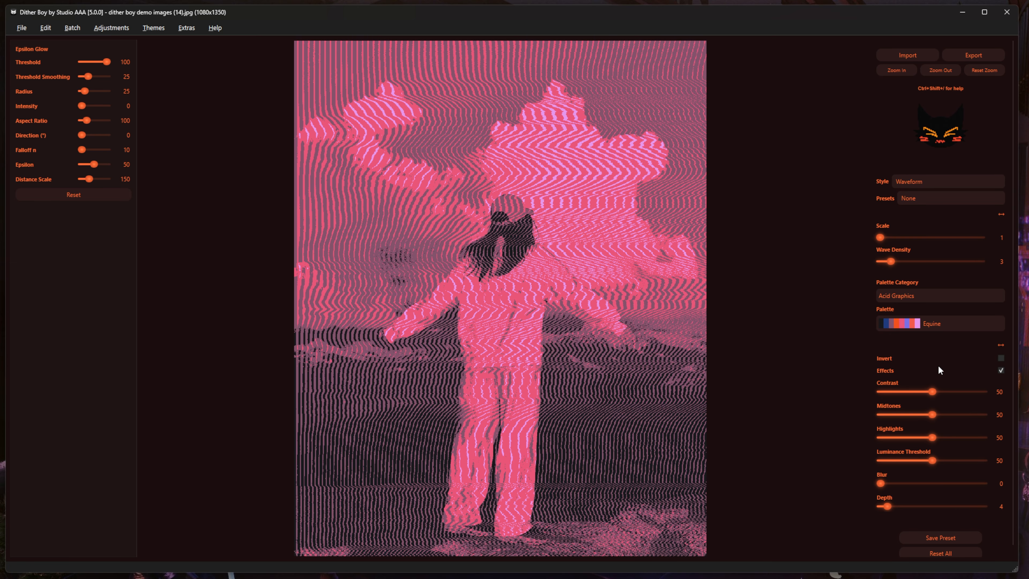
pyautogui.moveTo(945, 391)
pyautogui.mouseDown()
pyautogui.moveTo(955, 391)
pyautogui.moveTo(946, 392)
pyautogui.mouseUp()
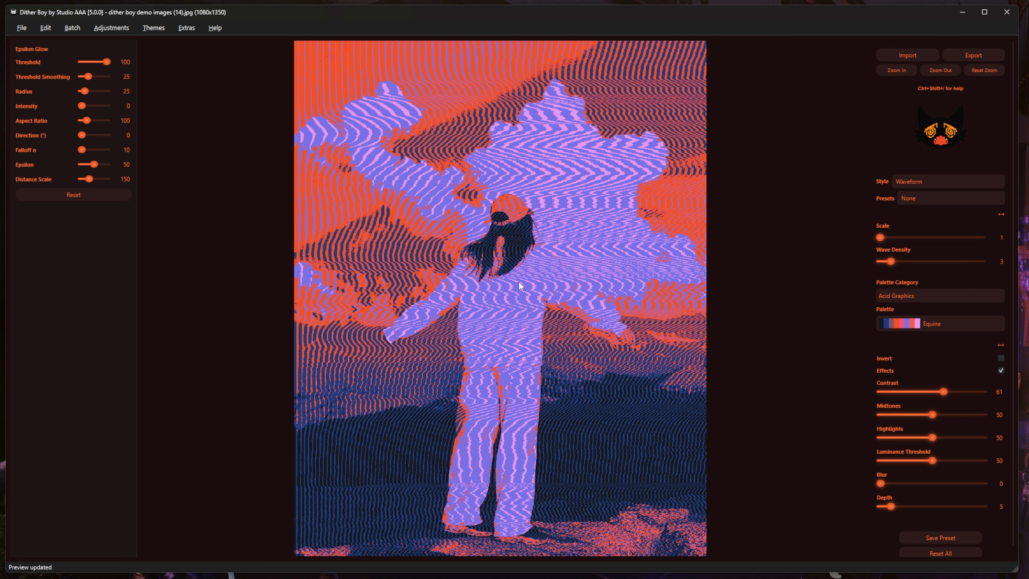
pyautogui.moveTo(944, 392); pyautogui.dragTo(952, 391)
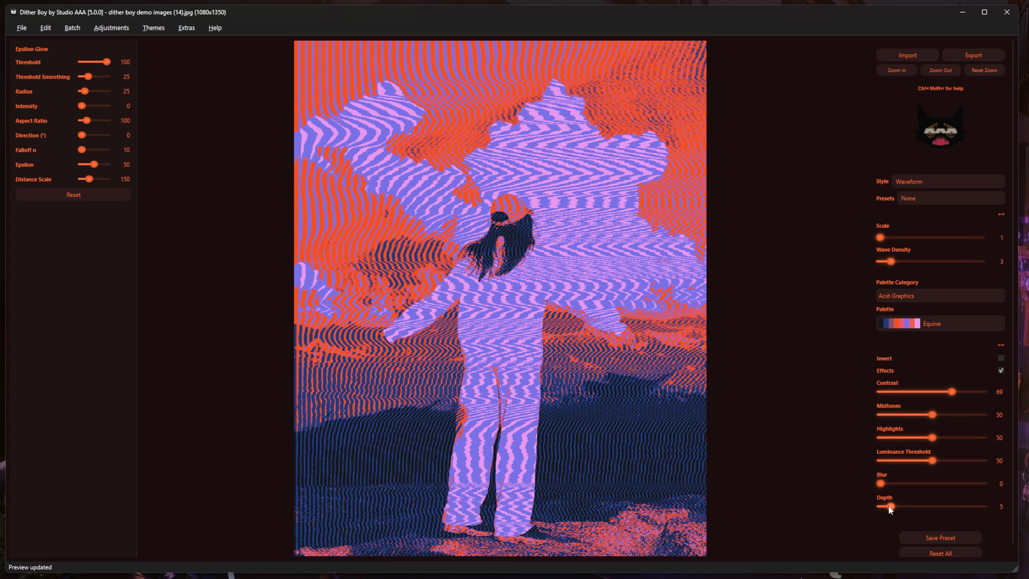
pyautogui.moveTo(890, 506); pyautogui.dragTo(888, 506)
pyautogui.moveTo(953, 383); pyautogui.dragTo(930, 389)
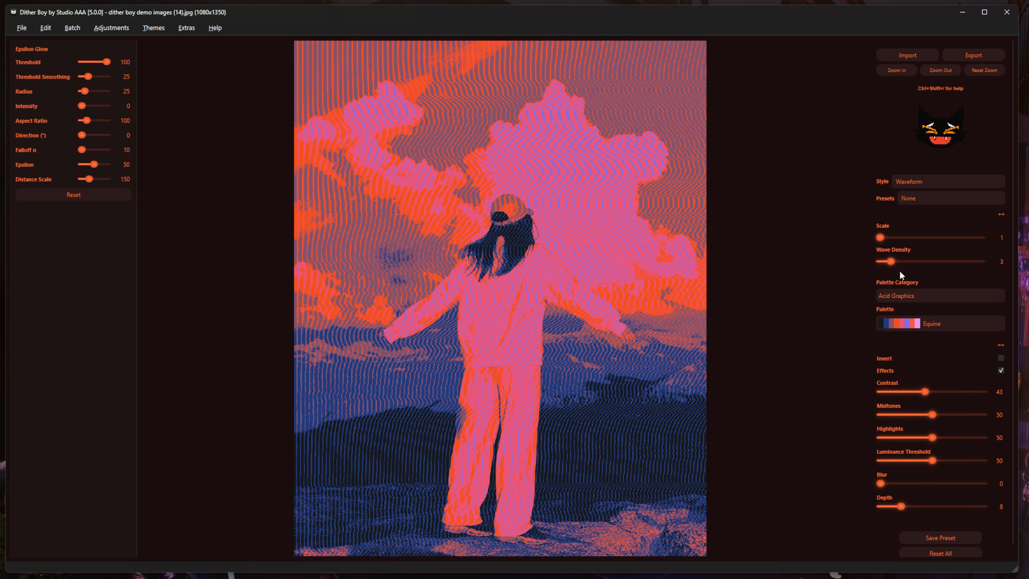
pyautogui.moveTo(890, 261)
pyautogui.mouseDown()
pyautogui.moveTo(872, 258)
pyautogui.moveTo(895, 260)
pyautogui.moveTo(884, 260)
pyautogui.mouseUp()
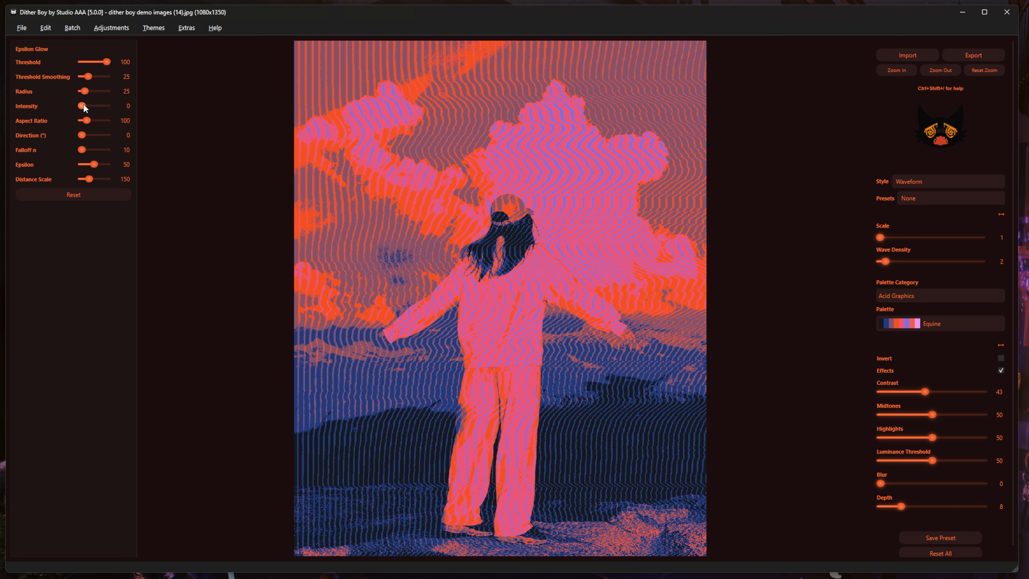
# Set the Epsilon Glow intensity to 500 and its threshold to 46.
pyautogui.moveTo(82, 105); pyautogui.dragTo(156, 117)
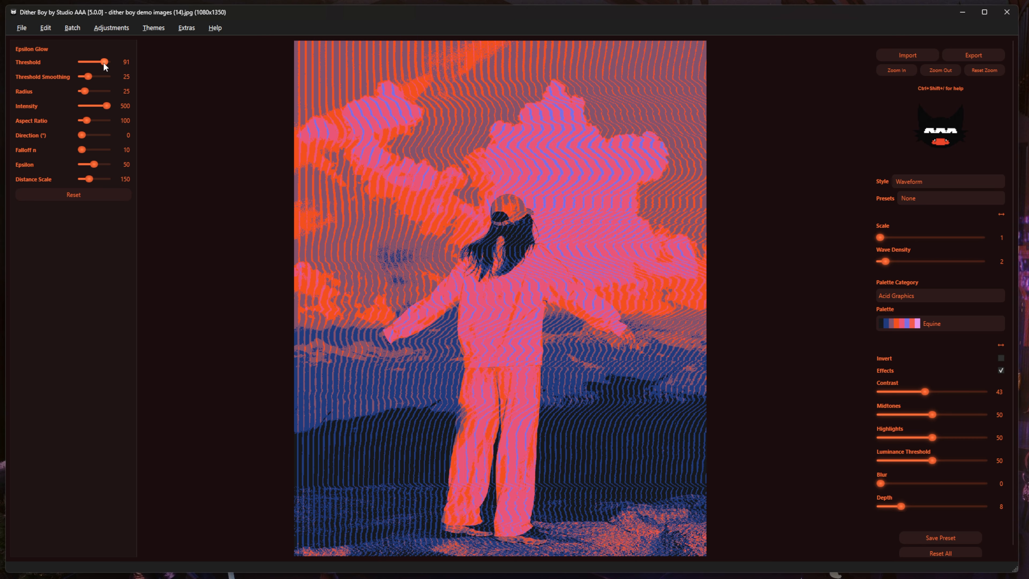
pyautogui.scroll(-2, 104, 64)
pyautogui.scroll(-2, 104, 63)
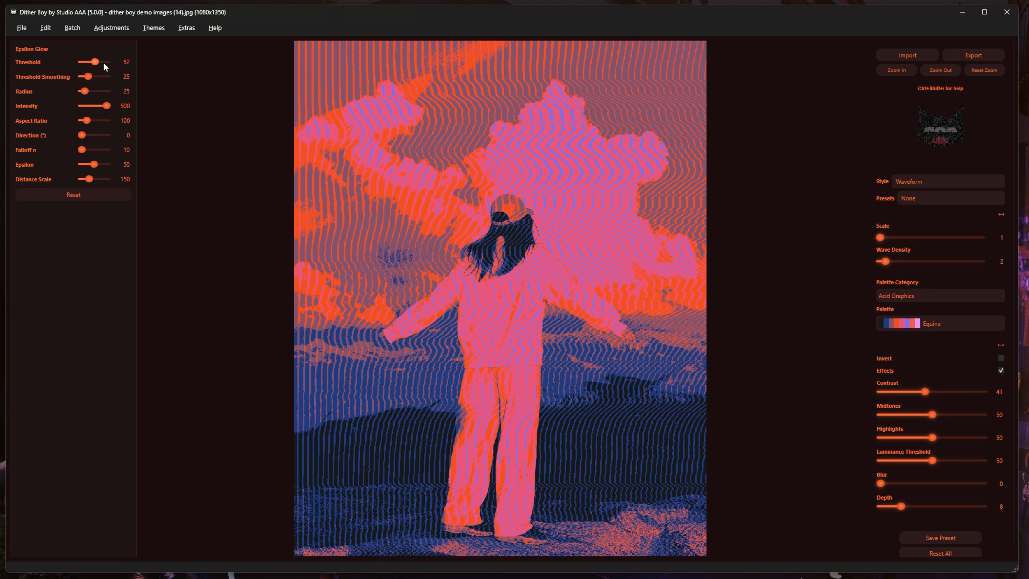
pyautogui.scroll(-1, 103, 63)
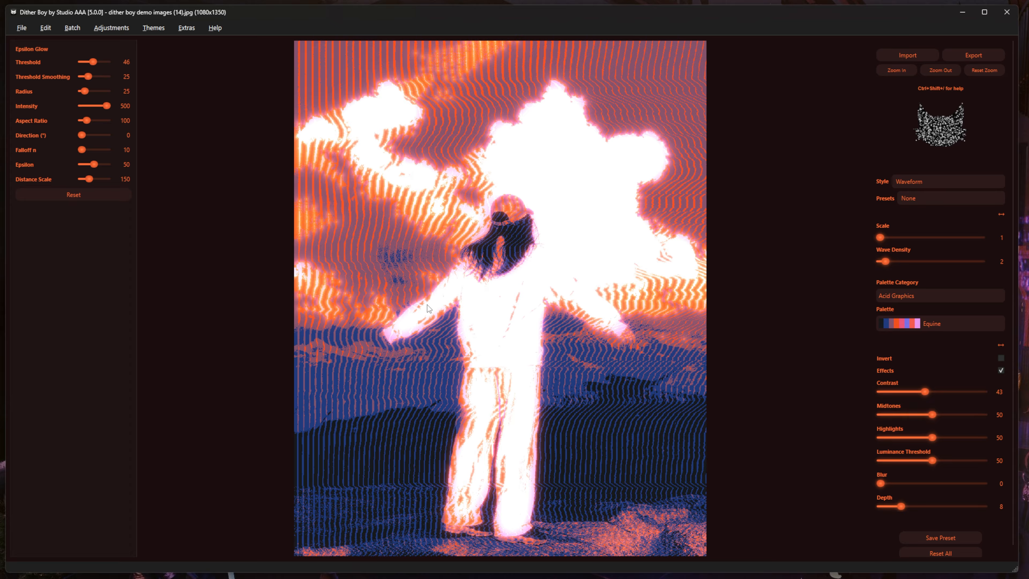
pyautogui.click(91, 63)
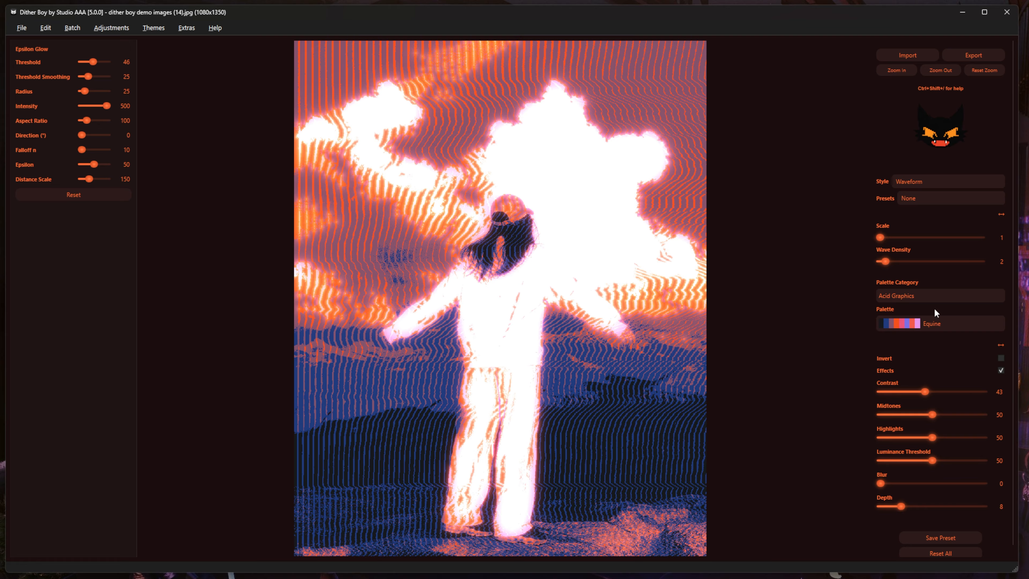
# Set the Epsilon Glow distance scale to 30, epsilon to 76 and radius to 172.
pyautogui.moveTo(90, 179); pyautogui.dragTo(86, 179)
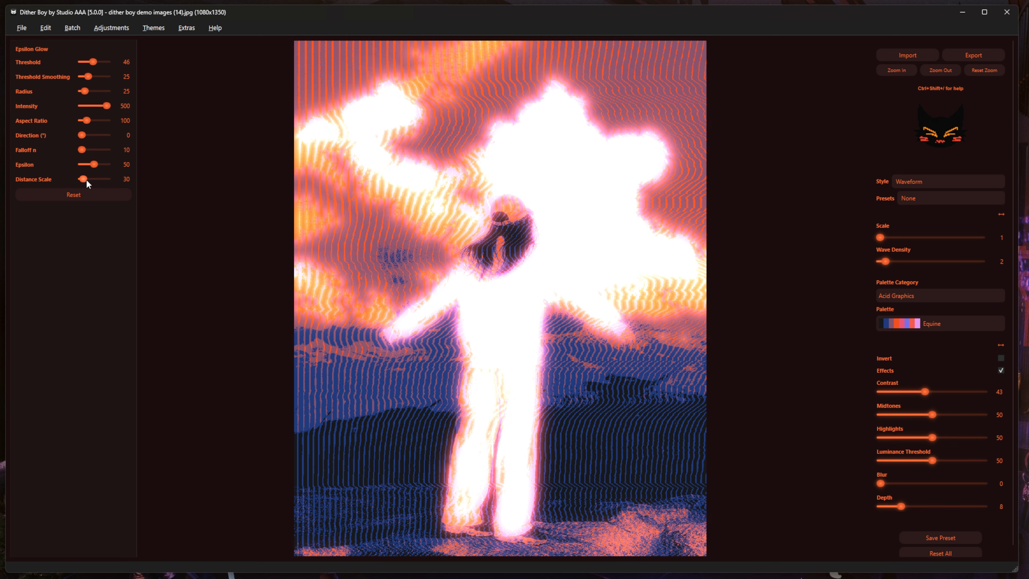
pyautogui.scroll(17, 93, 165)
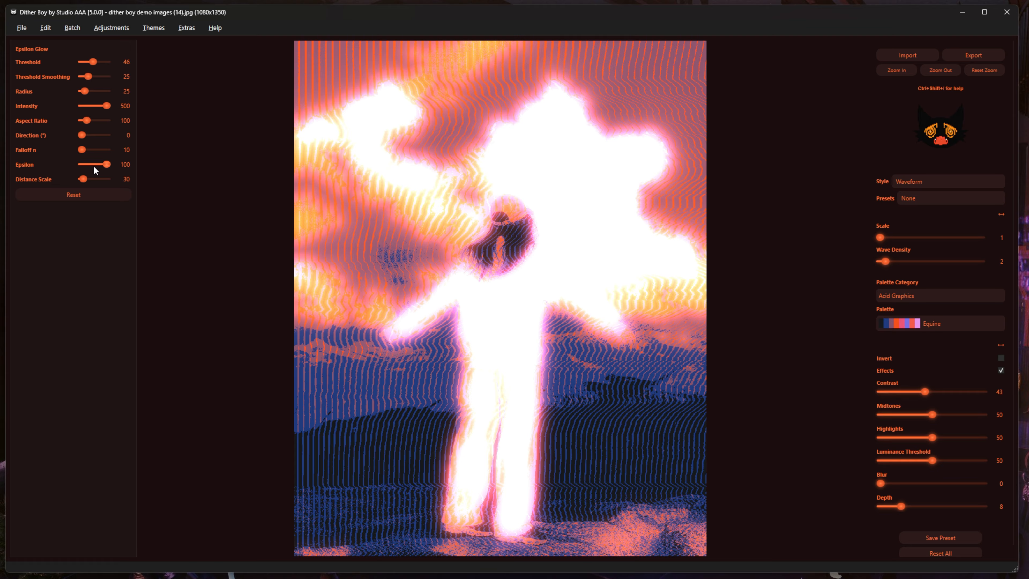
pyautogui.scroll(-8, 97, 166)
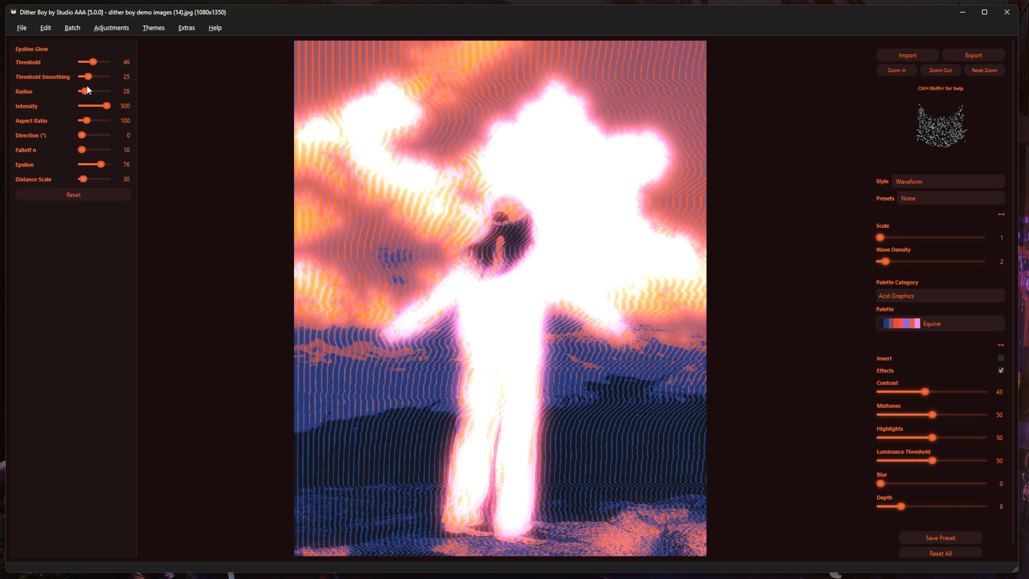
pyautogui.moveTo(84, 91); pyautogui.dragTo(103, 92)
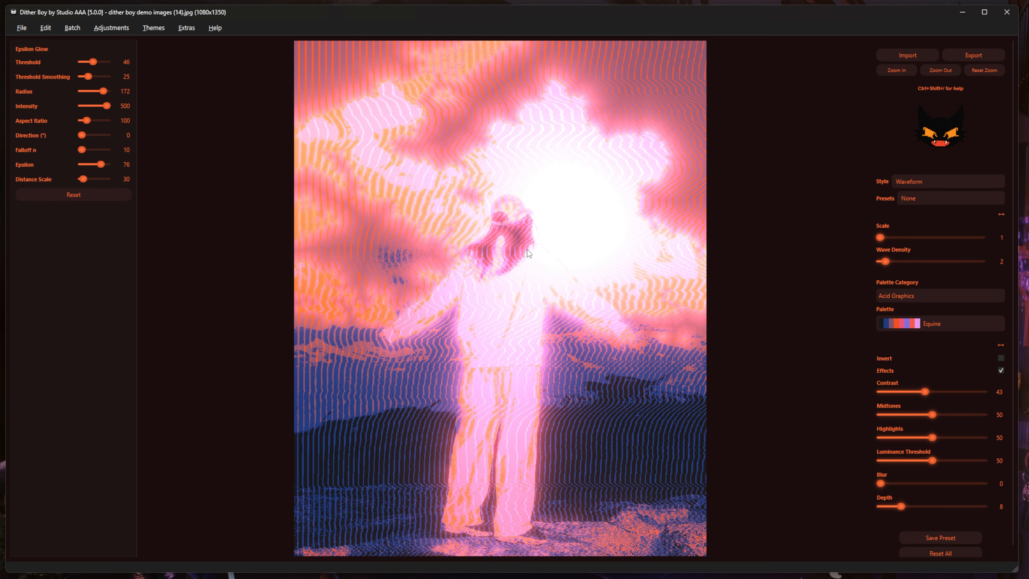
# Examine the glow and wave lines up close around the clouds, the figure's head and the sky.
pyautogui.click(900, 69)
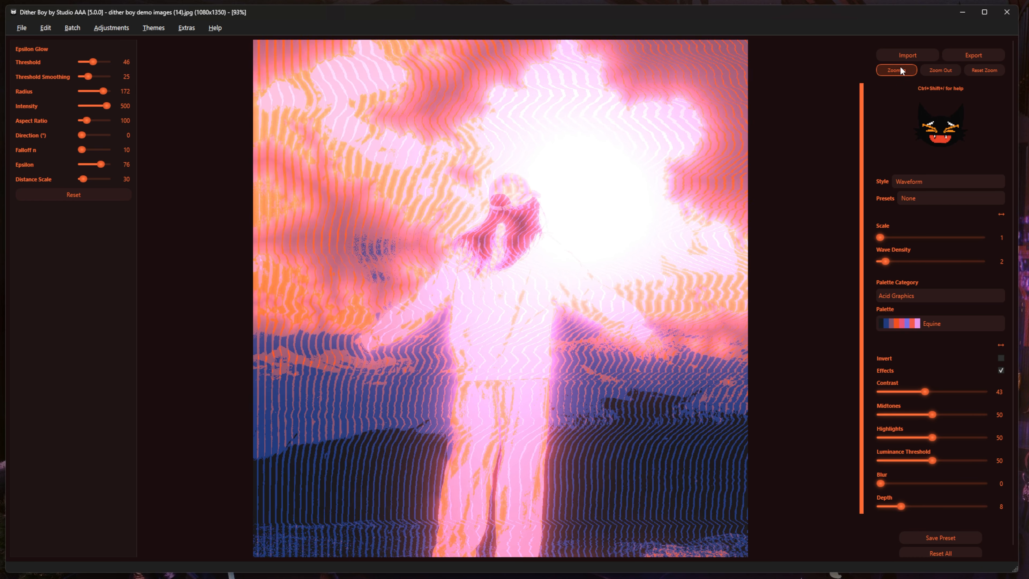
pyautogui.click(900, 69)
pyautogui.click(900, 69)
pyautogui.click(900, 69)
pyautogui.moveTo(503, 152); pyautogui.dragTo(437, 325)
pyautogui.click(900, 71)
pyautogui.click(900, 71)
pyautogui.moveTo(632, 225); pyautogui.dragTo(449, 227)
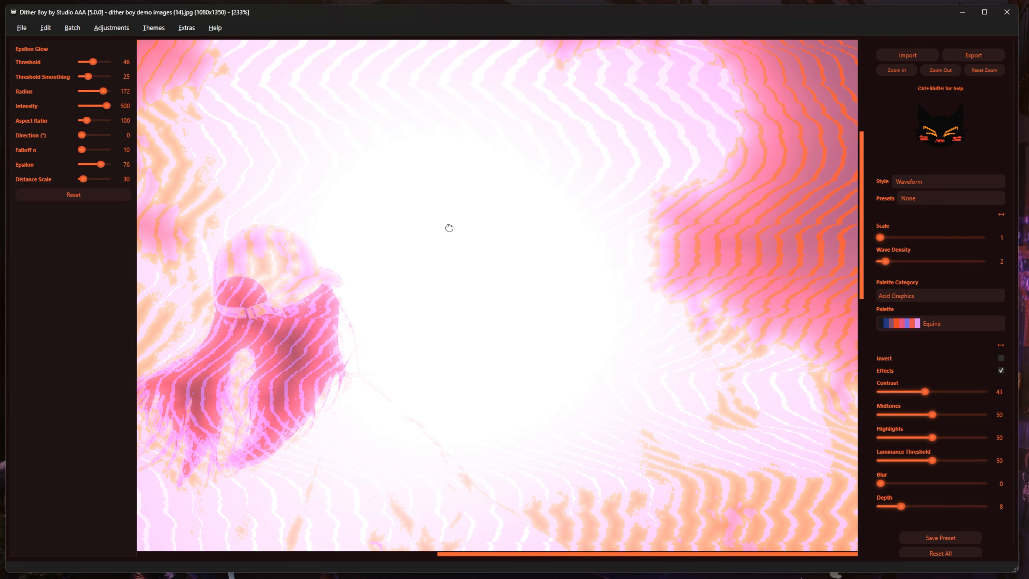
pyautogui.moveTo(394, 197); pyautogui.dragTo(581, 347)
pyautogui.moveTo(433, 189); pyautogui.dragTo(451, 250)
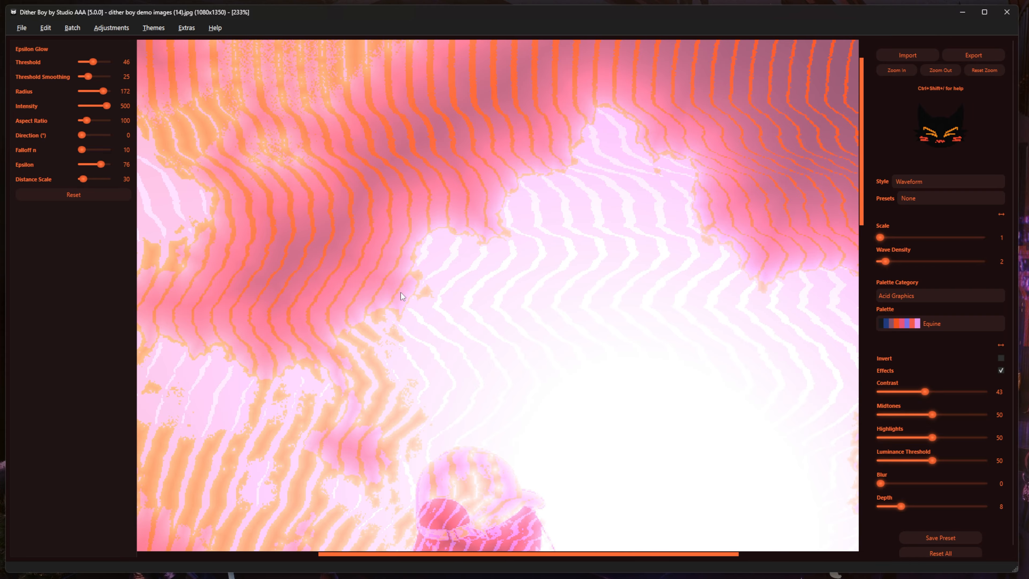
pyautogui.moveTo(243, 333); pyautogui.dragTo(443, 237)
pyautogui.moveTo(395, 291); pyautogui.dragTo(717, 133)
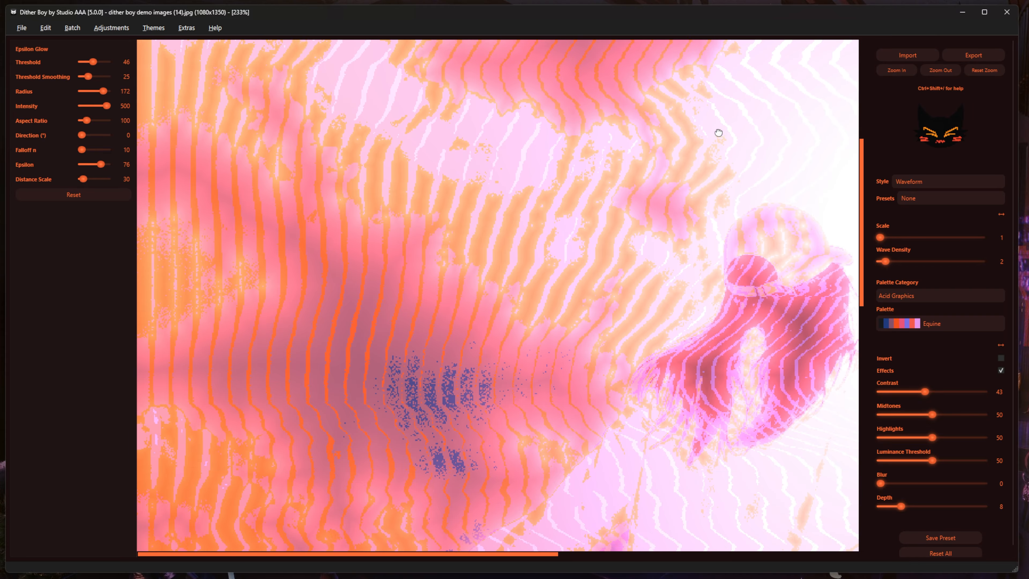
pyautogui.moveTo(527, 357); pyautogui.dragTo(559, 244)
pyautogui.click(940, 71)
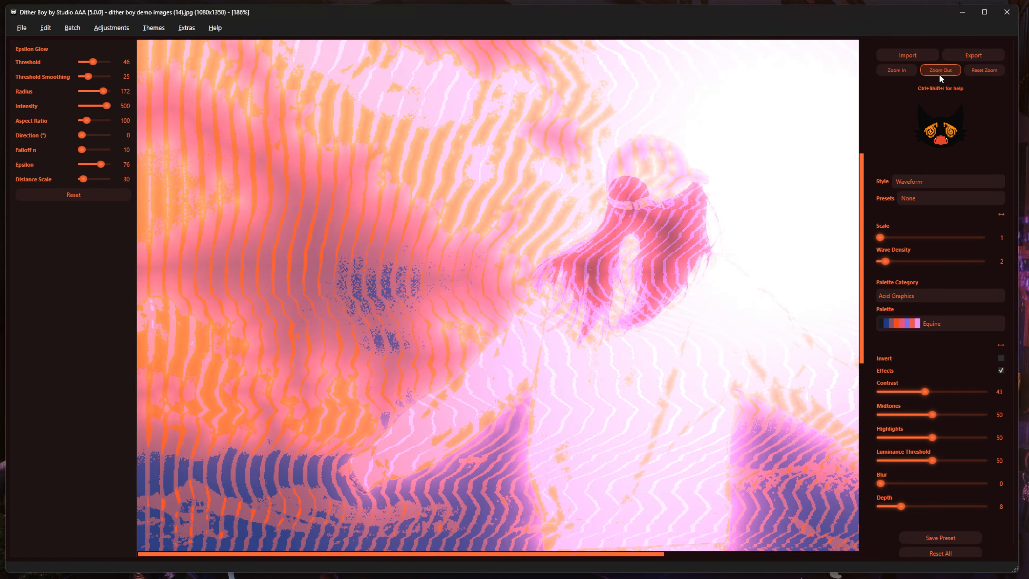
pyautogui.click(939, 72)
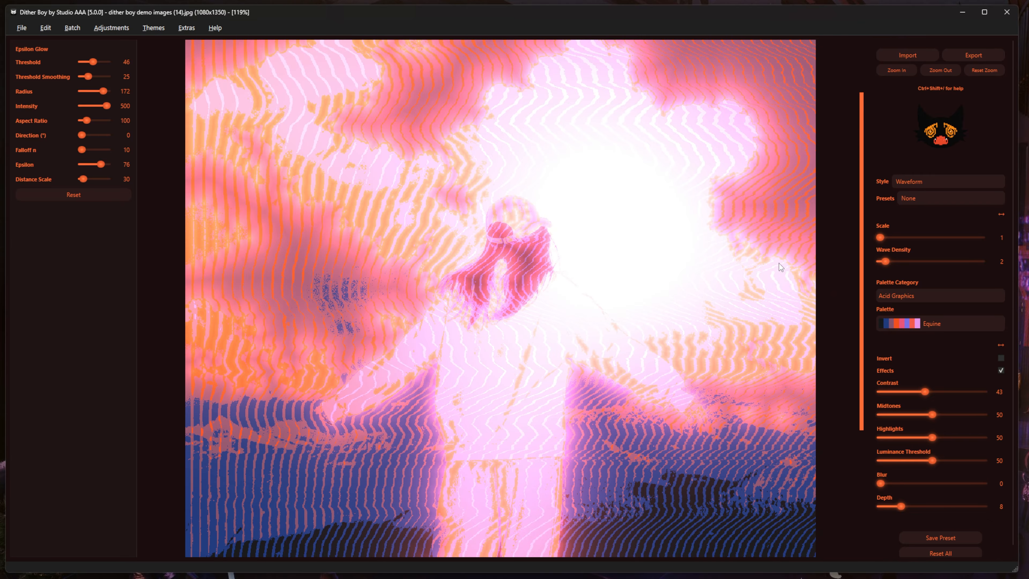
# Set the wave density to 1 and increase the dither scale.
pyautogui.moveTo(885, 261); pyautogui.dragTo(883, 261)
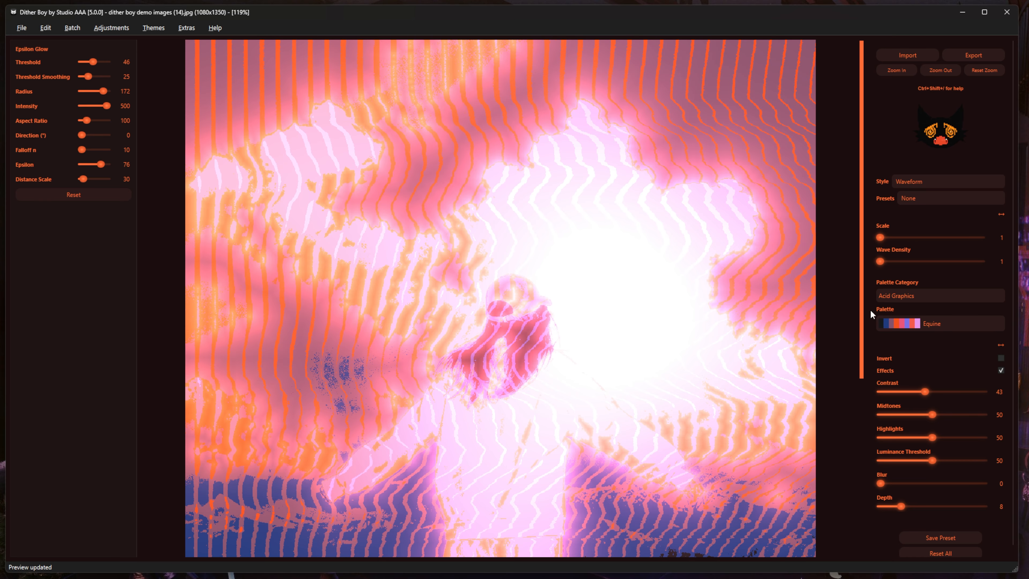
pyautogui.moveTo(880, 238); pyautogui.dragTo(890, 237)
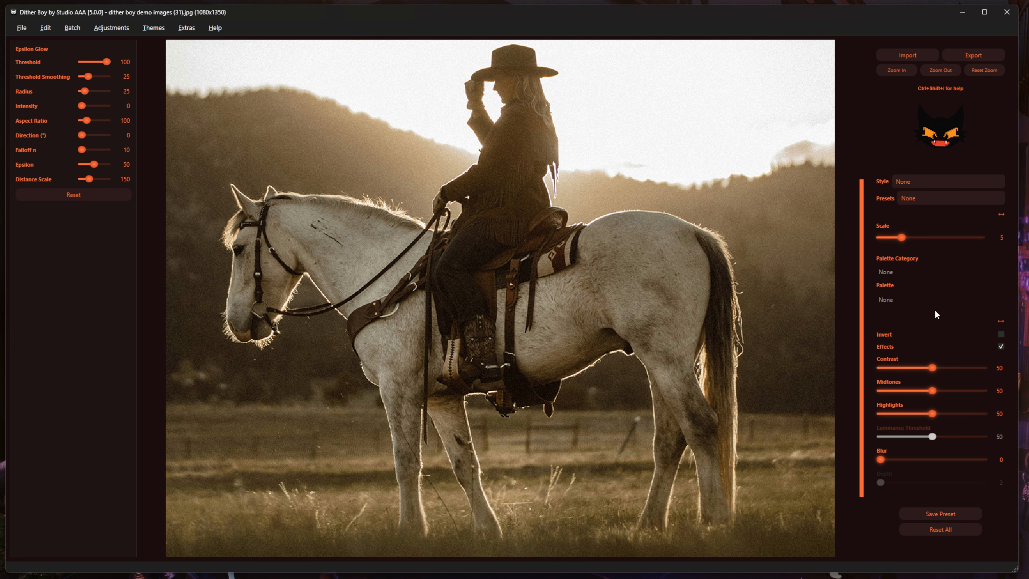
# Apply the Waveform dither style to the horse rider image.
pyautogui.click(939, 183)
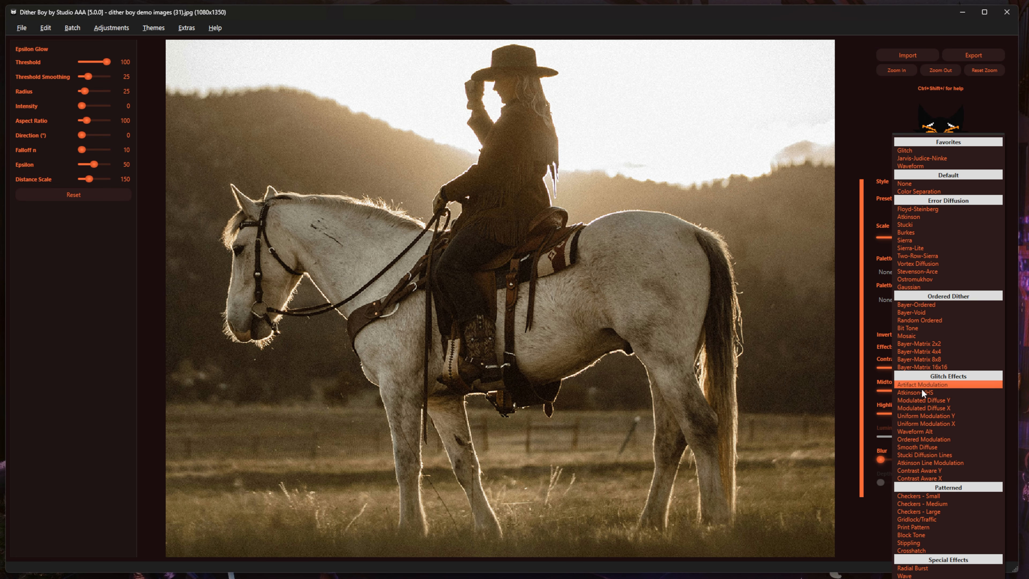
pyautogui.click(922, 167)
# Review the favorites and visibility settings for dither styles, palettes and presets.
pyautogui.click(215, 28)
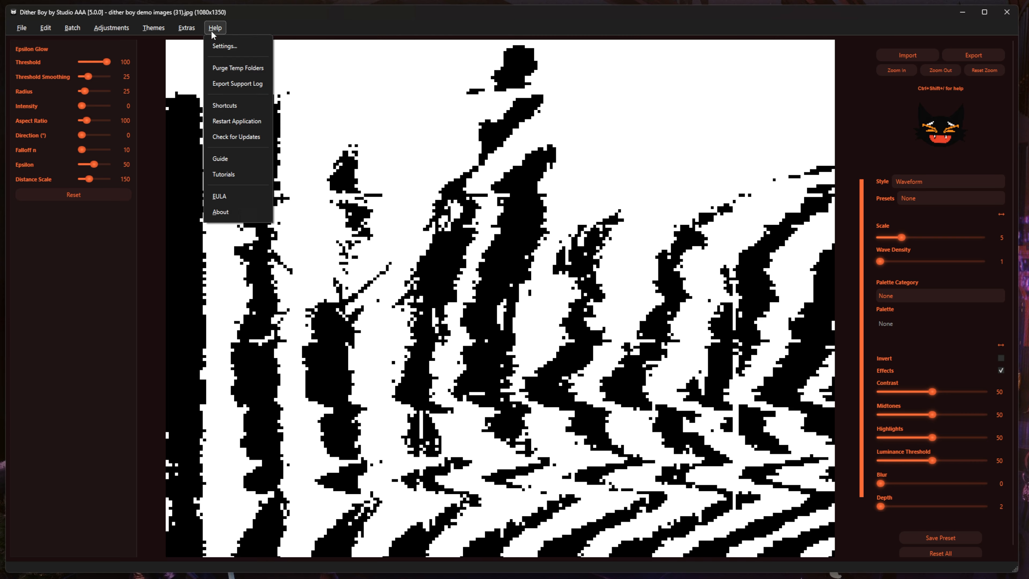
pyautogui.click(222, 47)
pyautogui.click(423, 70)
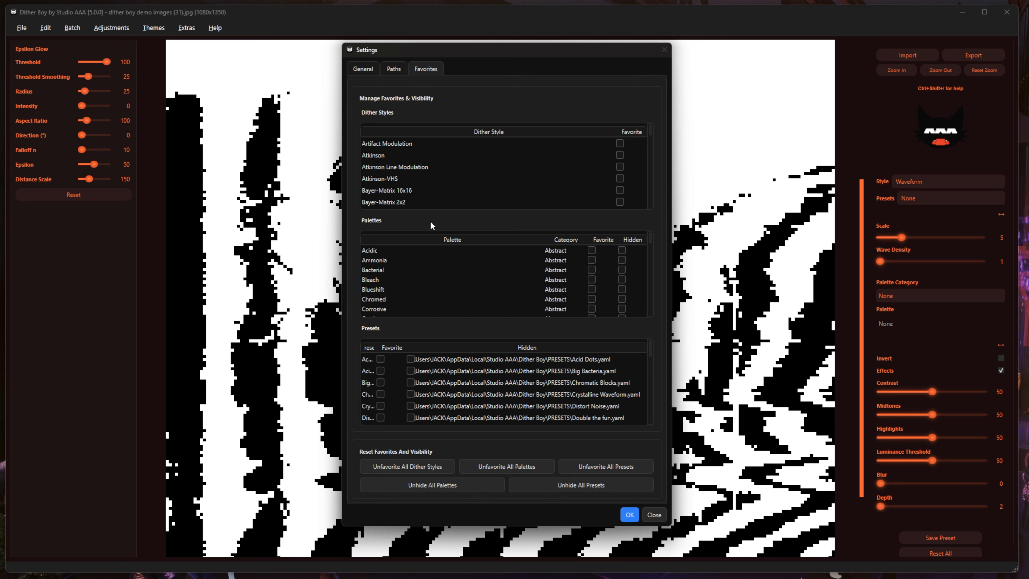
pyautogui.click(652, 516)
# Set the dither scale to 1 and choose the Halloween palette category.
pyautogui.moveTo(900, 236); pyautogui.dragTo(865, 235)
pyautogui.click(918, 295)
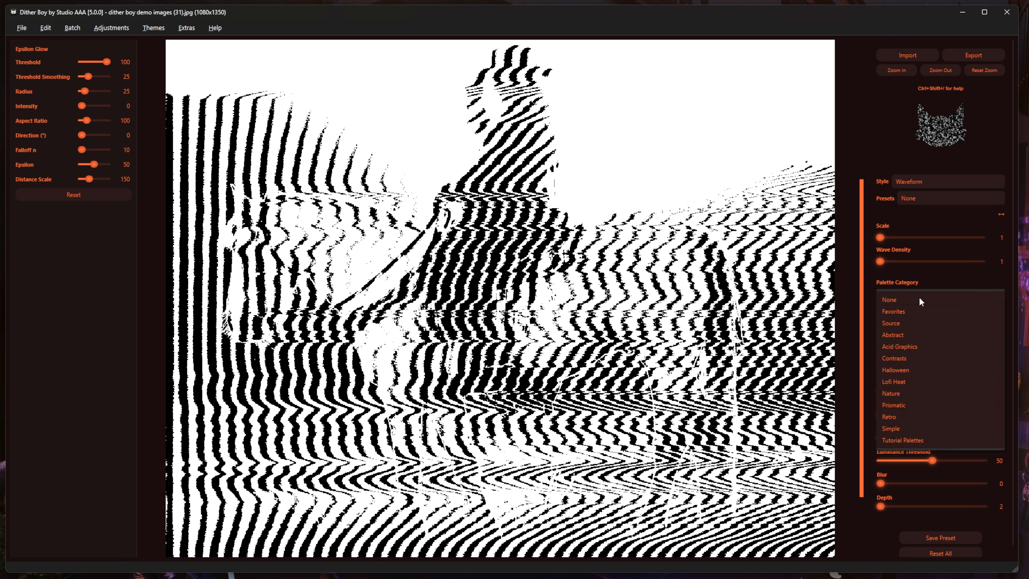
pyautogui.click(902, 369)
# Apply the Eclipse palette to the horse rider image and set the depth to 5.
pyautogui.click(186, 28)
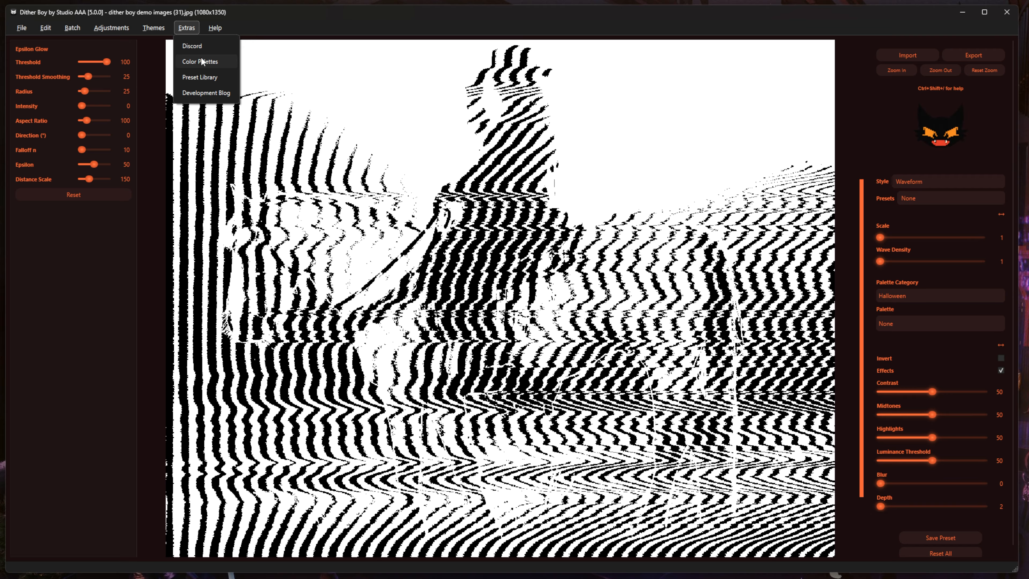
pyautogui.click(555, 312)
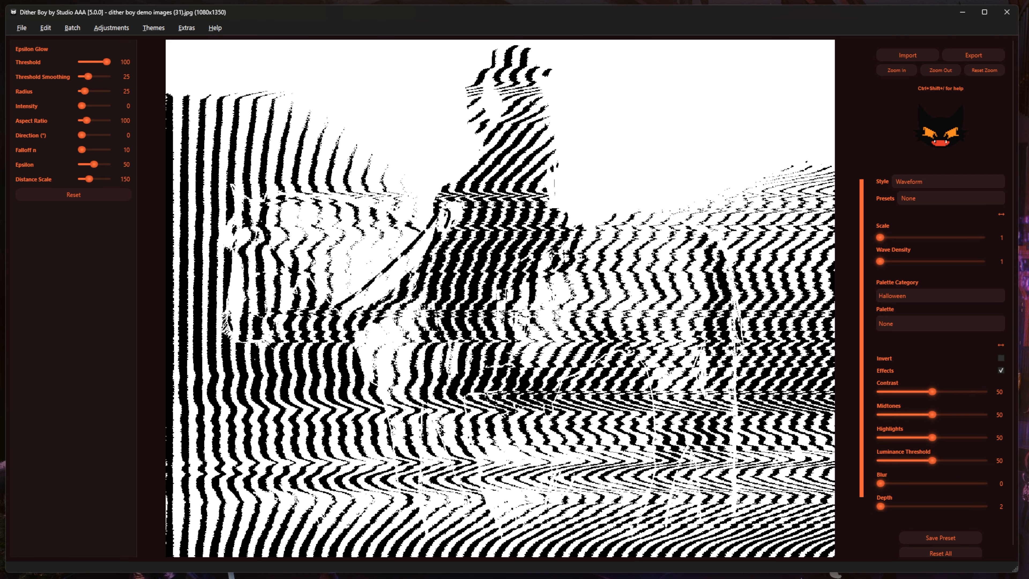
pyautogui.click(917, 327)
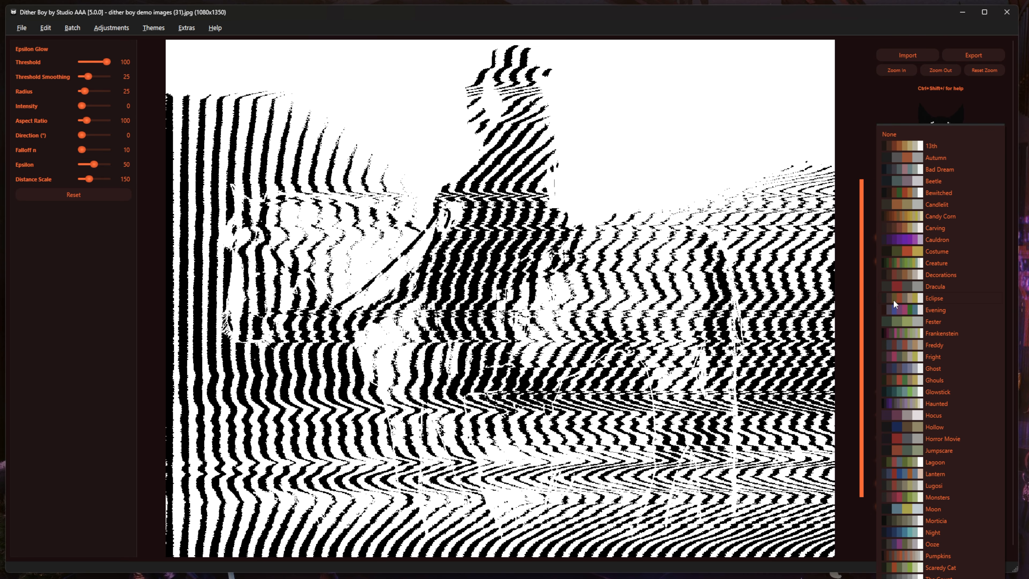
pyautogui.click(915, 299)
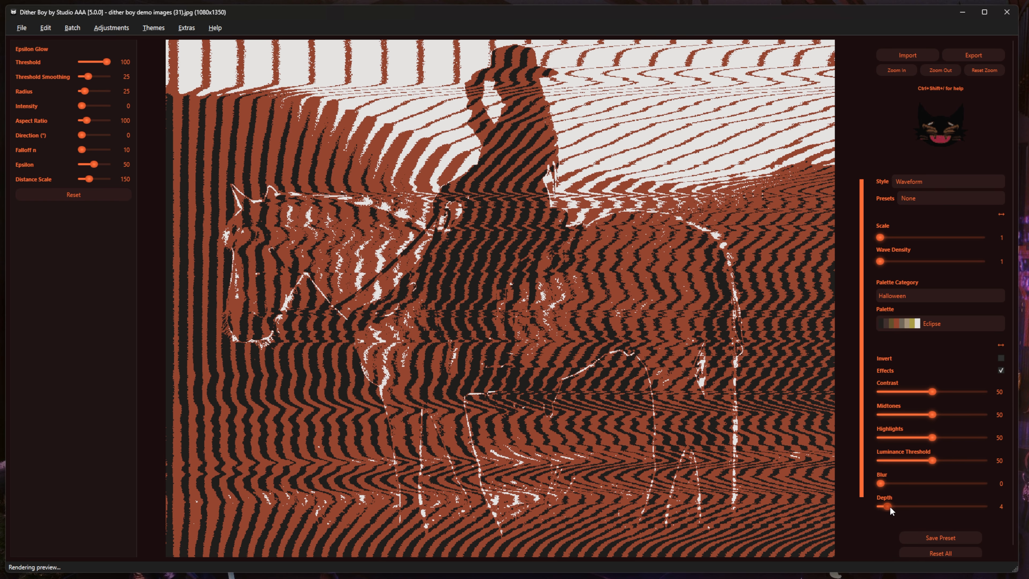
pyautogui.moveTo(890, 506); pyautogui.dragTo(893, 506)
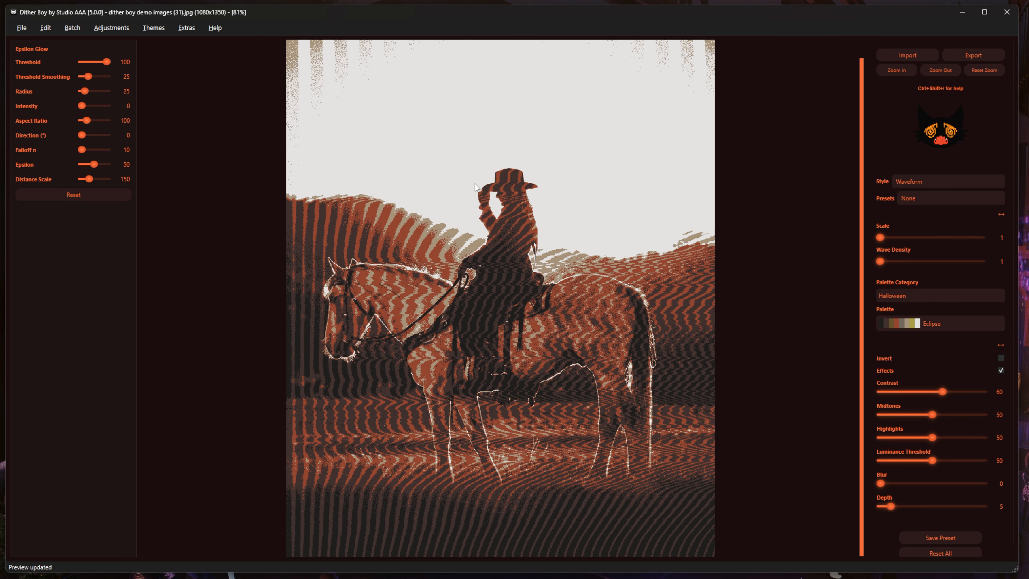
# Lower the contrast of the horse rider image to 39.
pyautogui.moveTo(475, 184); pyautogui.dragTo(458, 342)
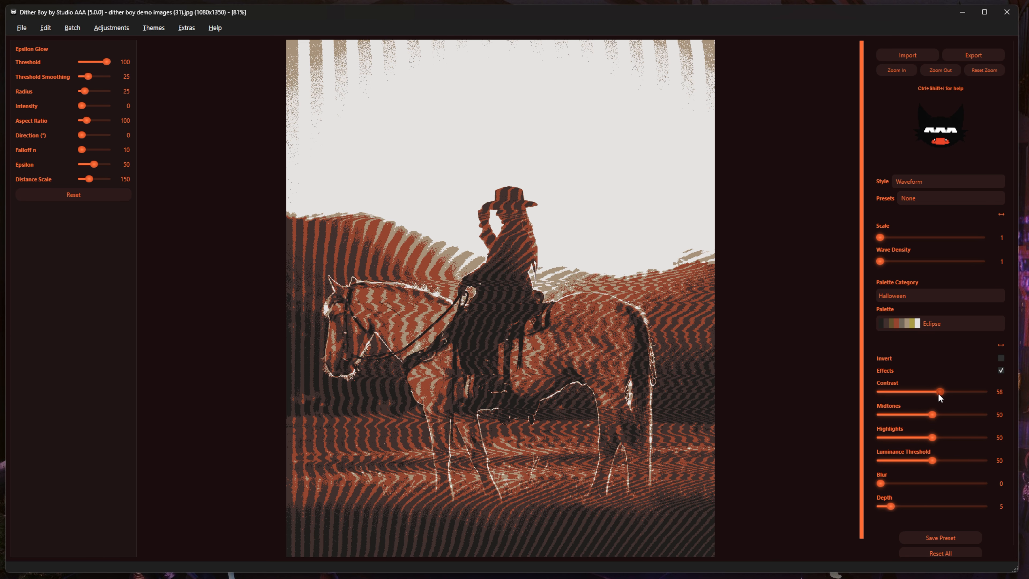
pyautogui.moveTo(939, 393); pyautogui.dragTo(918, 394)
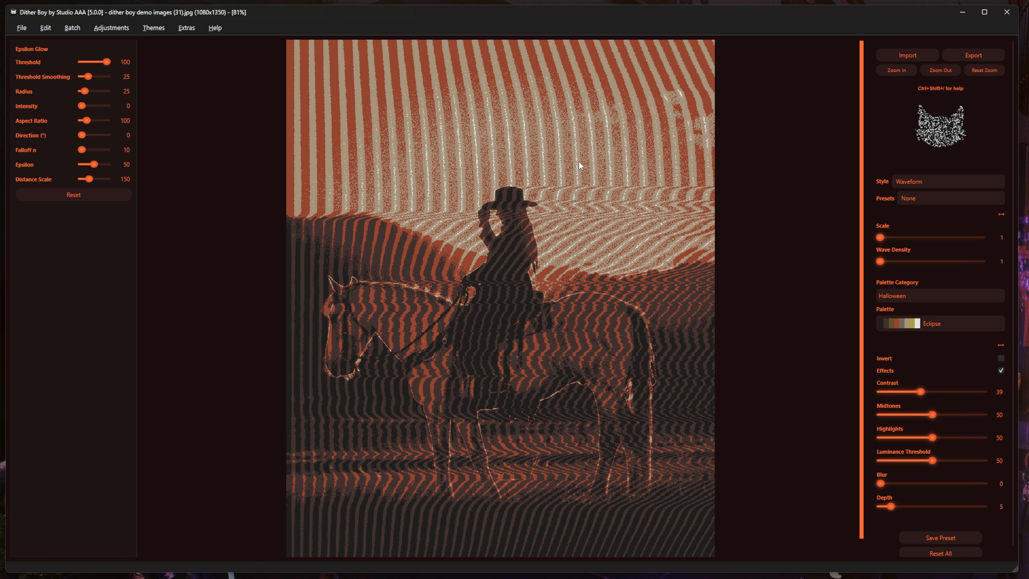
# Examine the waveform dither texture up close in the sky and around the rider's hat.
pyautogui.click(885, 72)
pyautogui.click(885, 72)
pyautogui.click(885, 72)
pyautogui.click(885, 72)
pyautogui.click(886, 72)
pyautogui.moveTo(770, 104); pyautogui.dragTo(428, 468)
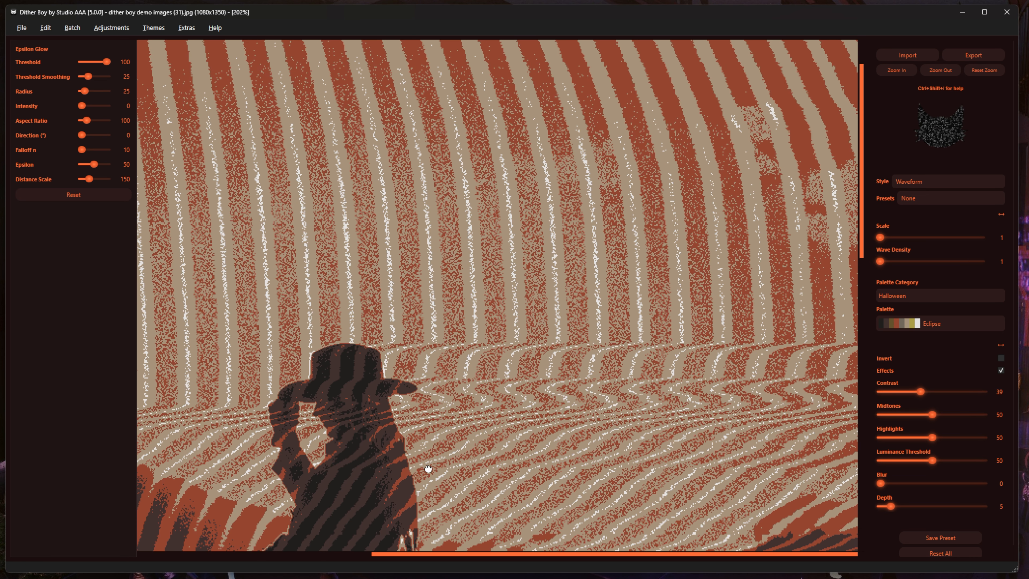
pyautogui.moveTo(418, 262); pyautogui.dragTo(568, 223)
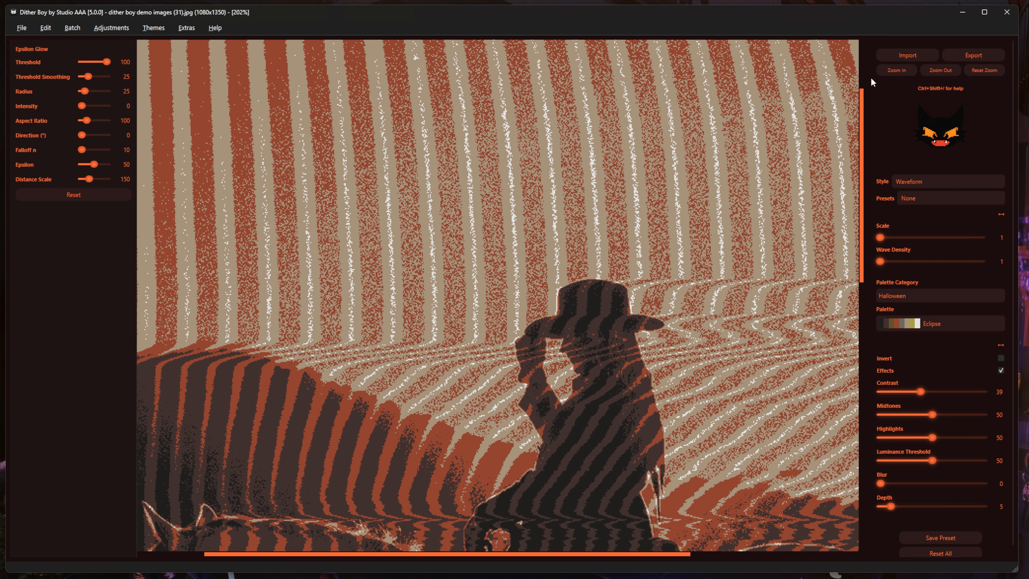
pyautogui.click(881, 74)
pyautogui.click(881, 74)
pyautogui.click(881, 74)
pyautogui.click(881, 74)
pyautogui.moveTo(453, 238); pyautogui.dragTo(710, 361)
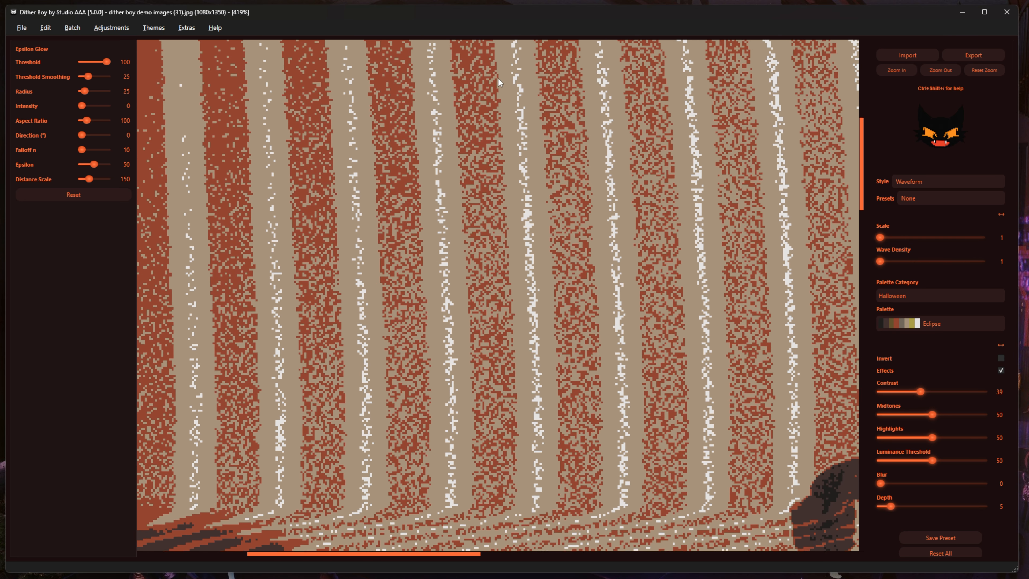
pyautogui.moveTo(543, 232); pyautogui.dragTo(561, 246)
pyautogui.moveTo(559, 396); pyautogui.dragTo(517, 170)
pyautogui.moveTo(607, 389); pyautogui.dragTo(423, 283)
# Set the midtones to 54 and the highlights to 51, and check the dithering along the horse up close.
pyautogui.moveTo(932, 414); pyautogui.dragTo(934, 437)
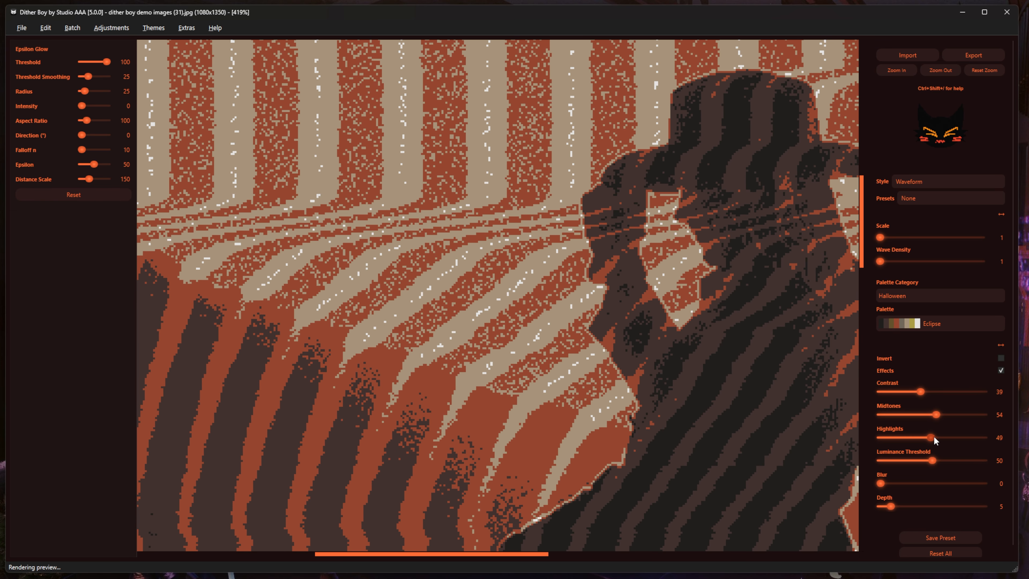
pyautogui.moveTo(689, 386); pyautogui.dragTo(536, 316)
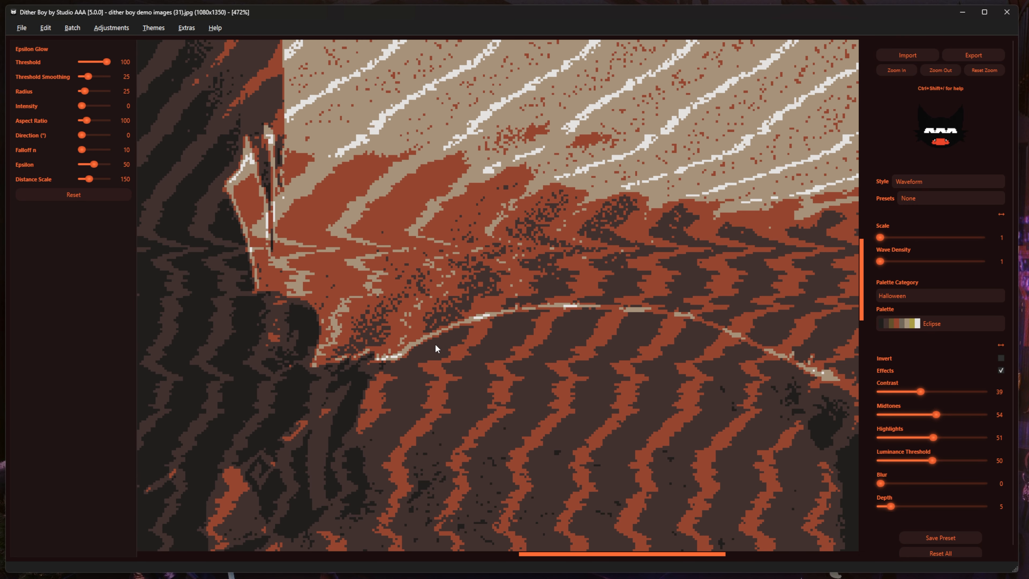
pyautogui.moveTo(435, 347); pyautogui.dragTo(807, 346)
pyautogui.moveTo(356, 333); pyautogui.dragTo(757, 344)
pyautogui.moveTo(203, 255); pyautogui.dragTo(742, 302)
pyautogui.moveTo(471, 331); pyautogui.dragTo(461, 131)
pyautogui.moveTo(449, 407); pyautogui.dragTo(452, 78)
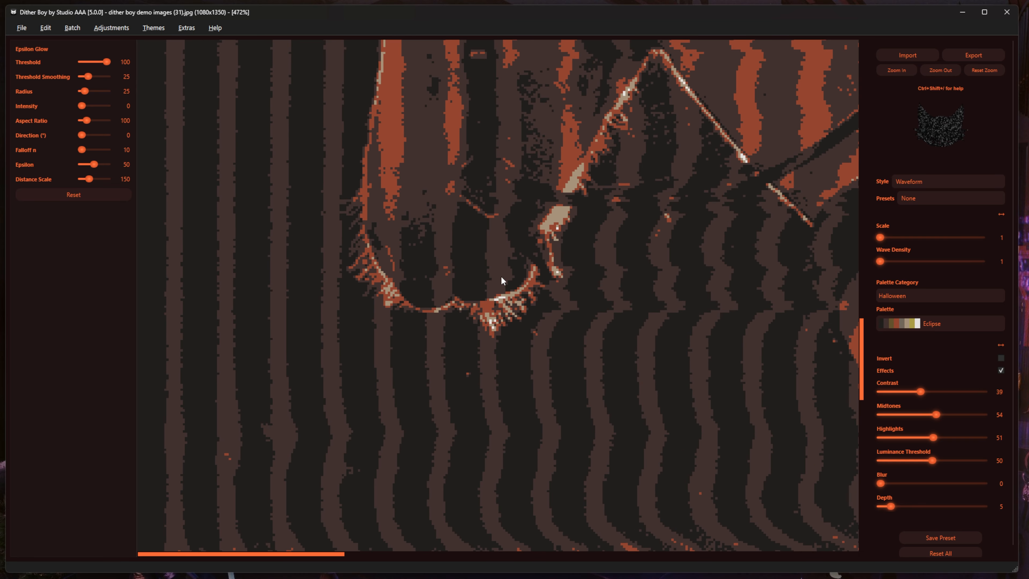
pyautogui.scroll(-8, 502, 280)
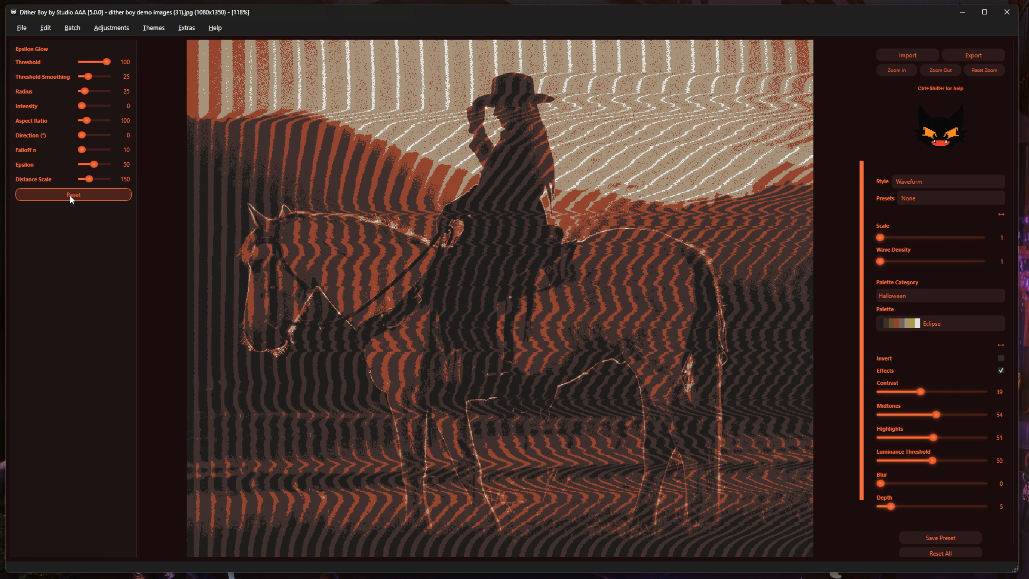
# Reset the Epsilon Glow settings and set the glow threshold to 61.
pyautogui.click(71, 195)
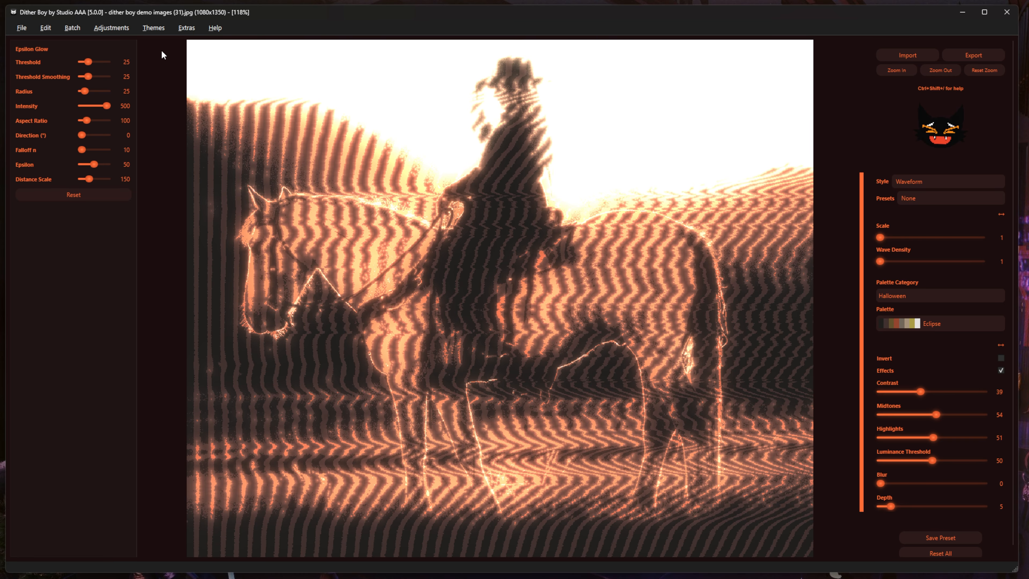
pyautogui.moveTo(249, 182); pyautogui.dragTo(500, 381)
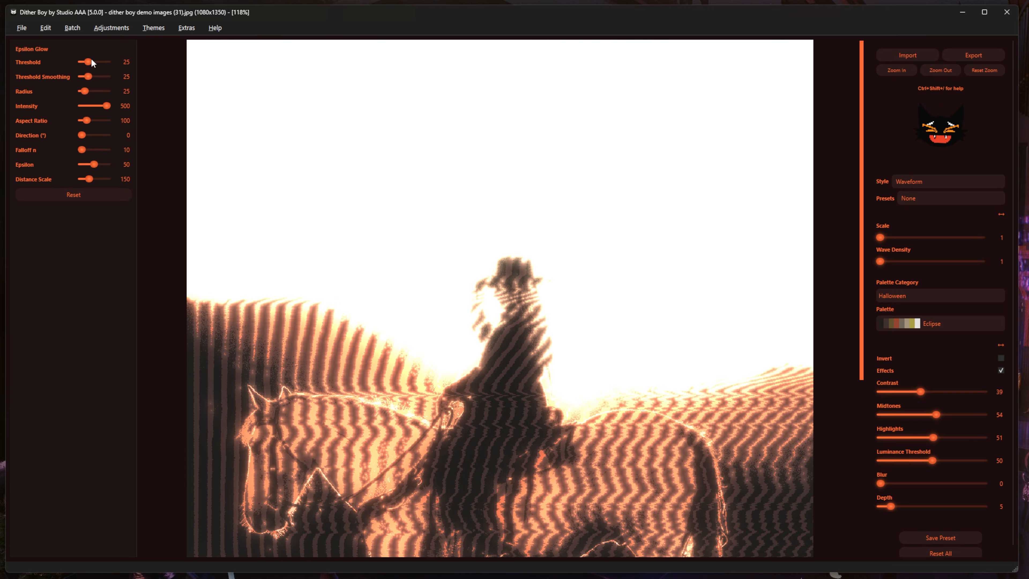
pyautogui.scroll(13, 89, 65)
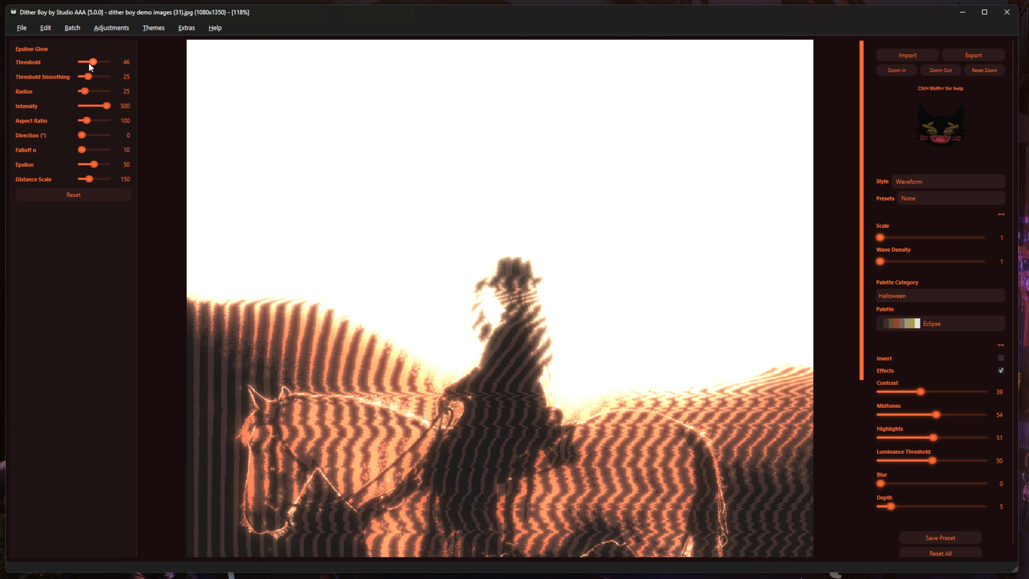
pyautogui.scroll(-3, 90, 65)
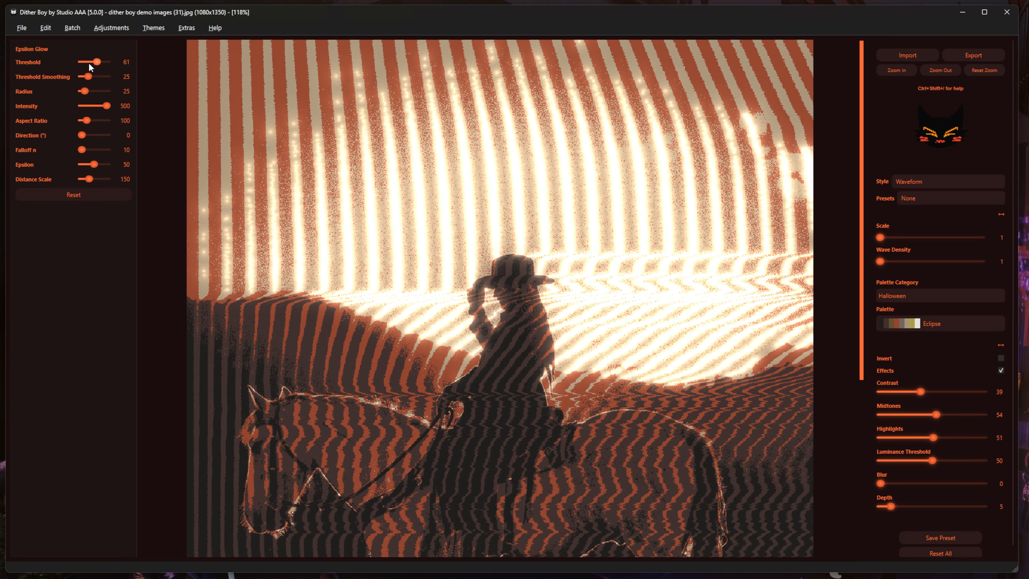
# Set the Epsilon Glow threshold smoothing to 100, epsilon to 91 and distance scale to 72.
pyautogui.scroll(20, 85, 77)
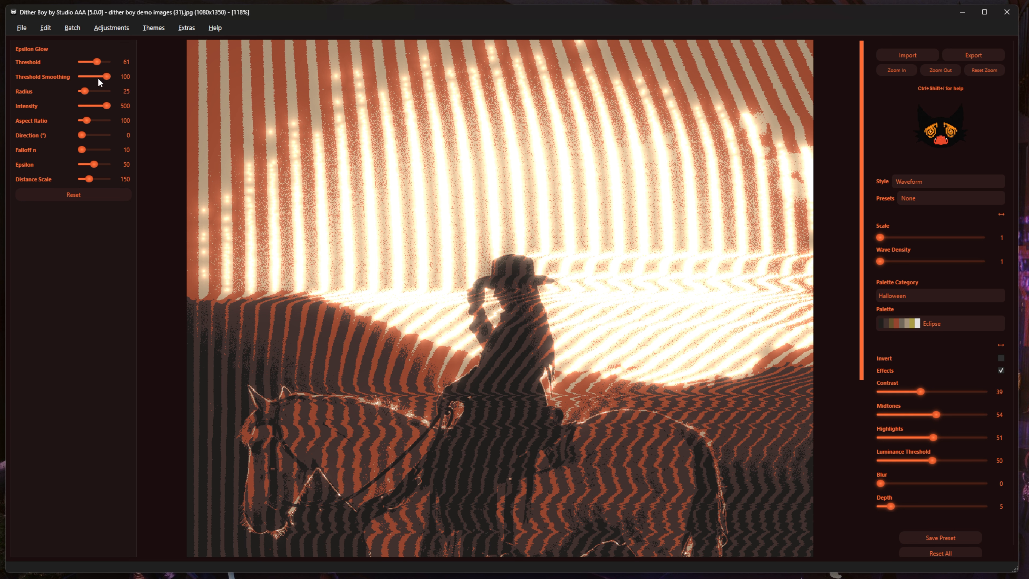
pyautogui.scroll(14, 95, 164)
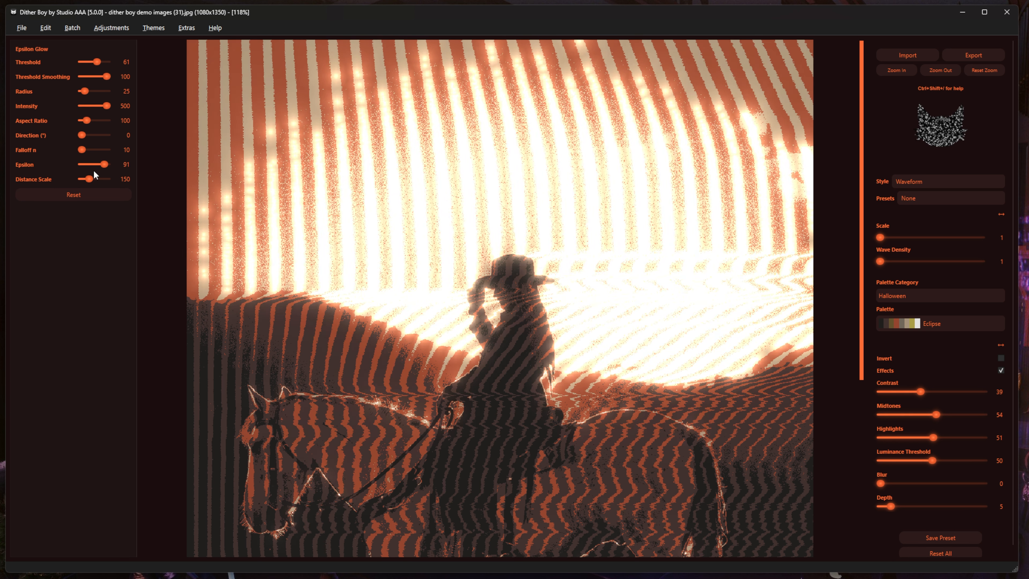
pyautogui.scroll(-8, 94, 174)
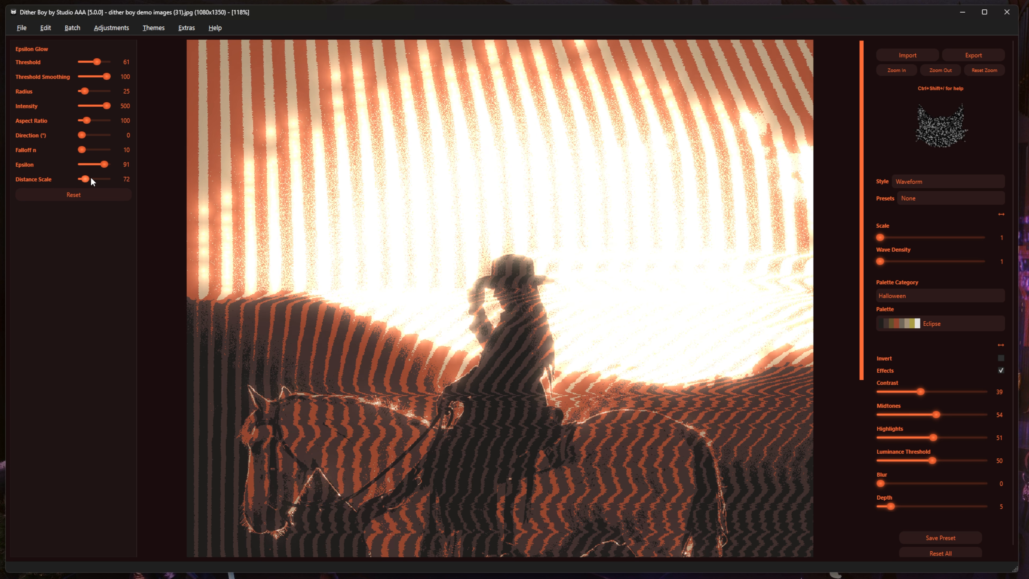
# Set the Epsilon Glow radius to 170, threshold to 55 and intensity to 304.
pyautogui.scroll(20, 87, 92)
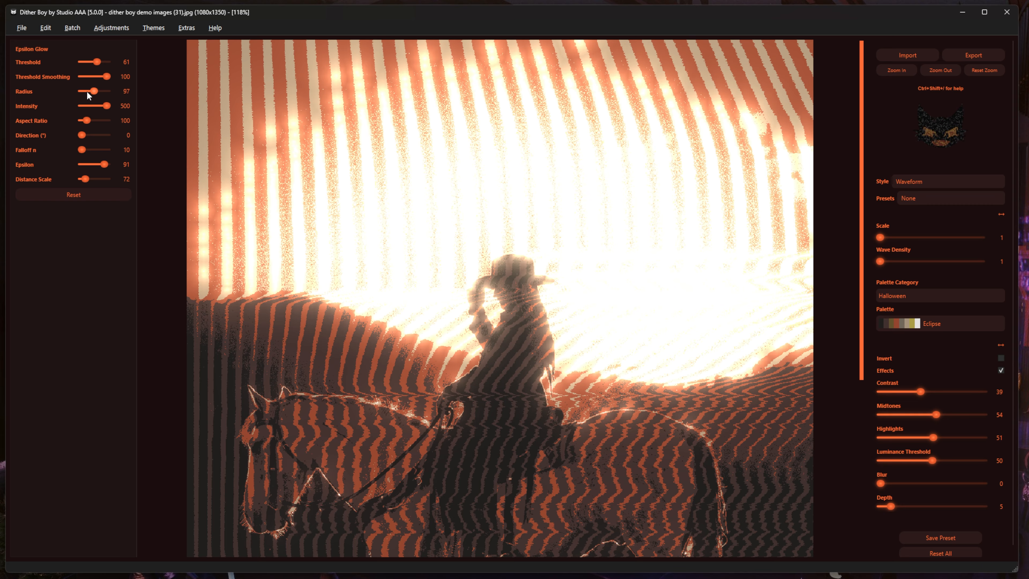
pyautogui.scroll(13, 87, 92)
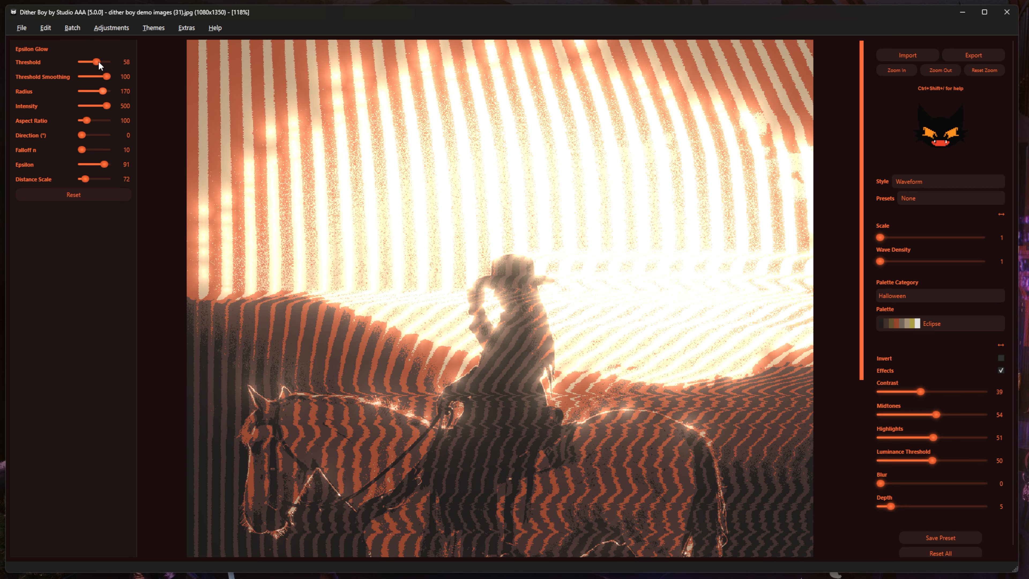
pyautogui.scroll(-3, 98, 60)
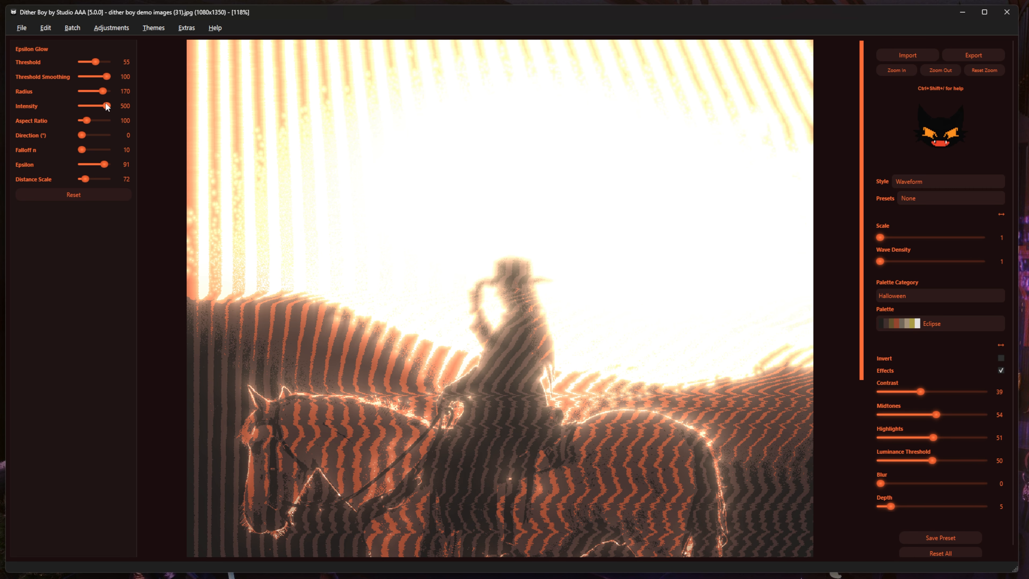
pyautogui.moveTo(106, 103); pyautogui.dragTo(99, 104)
pyautogui.scroll(-1, 845, 121)
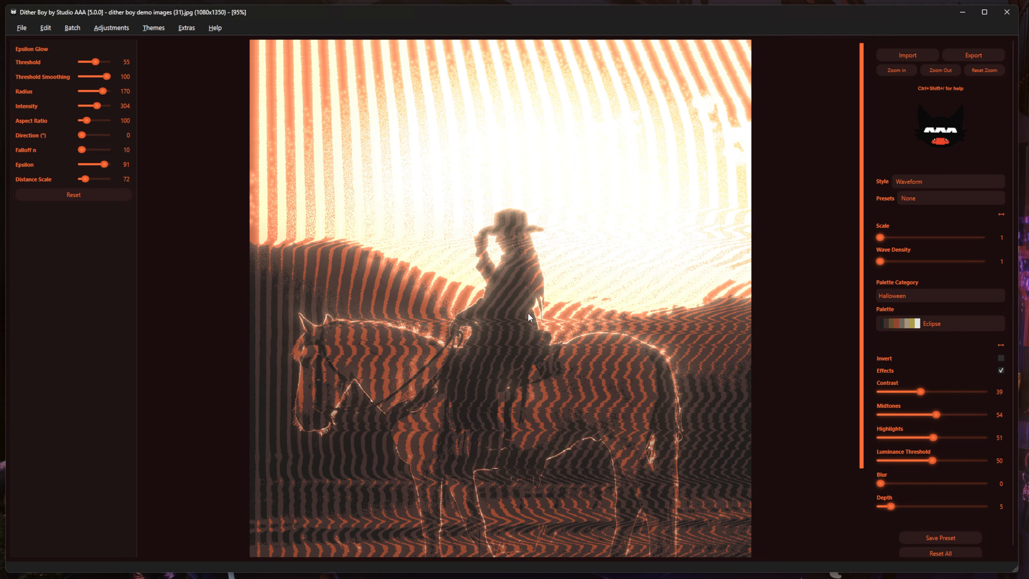
# Inspect the glow around the rider and raise the luminance threshold to 100.
pyautogui.click(897, 70)
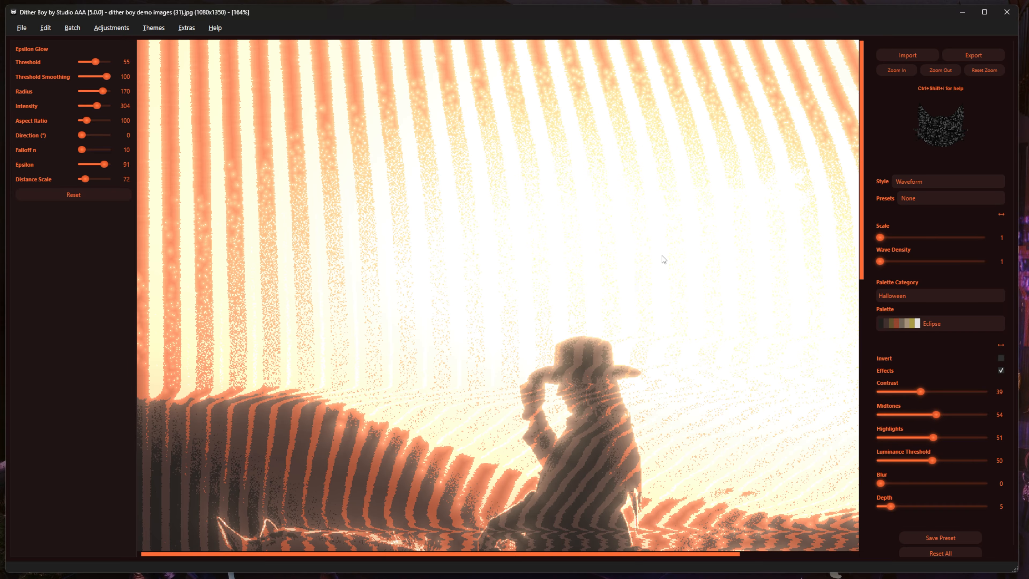
pyautogui.moveTo(664, 259); pyautogui.dragTo(638, 91)
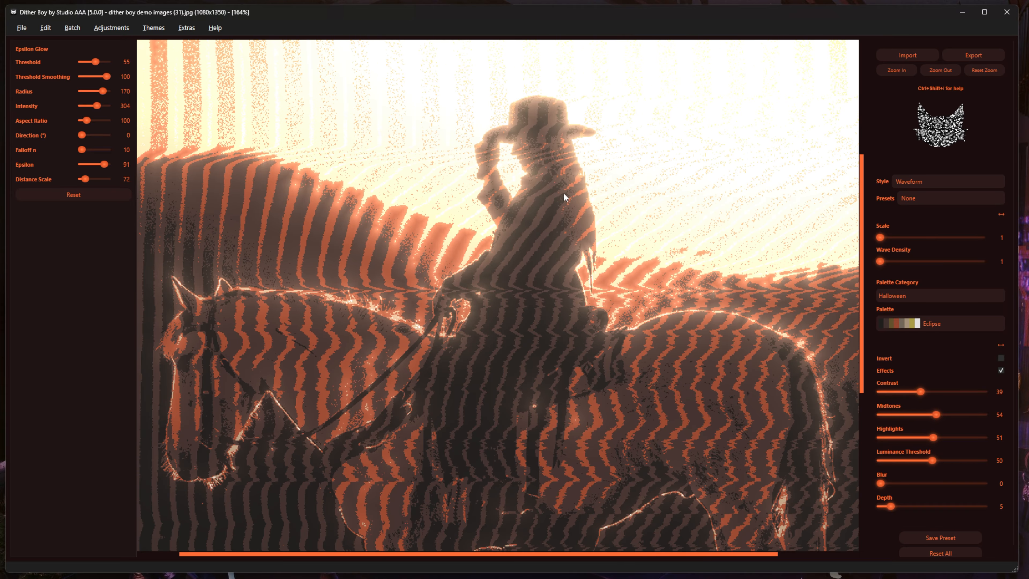
pyautogui.moveTo(564, 193); pyautogui.dragTo(527, 356)
pyautogui.click(931, 70)
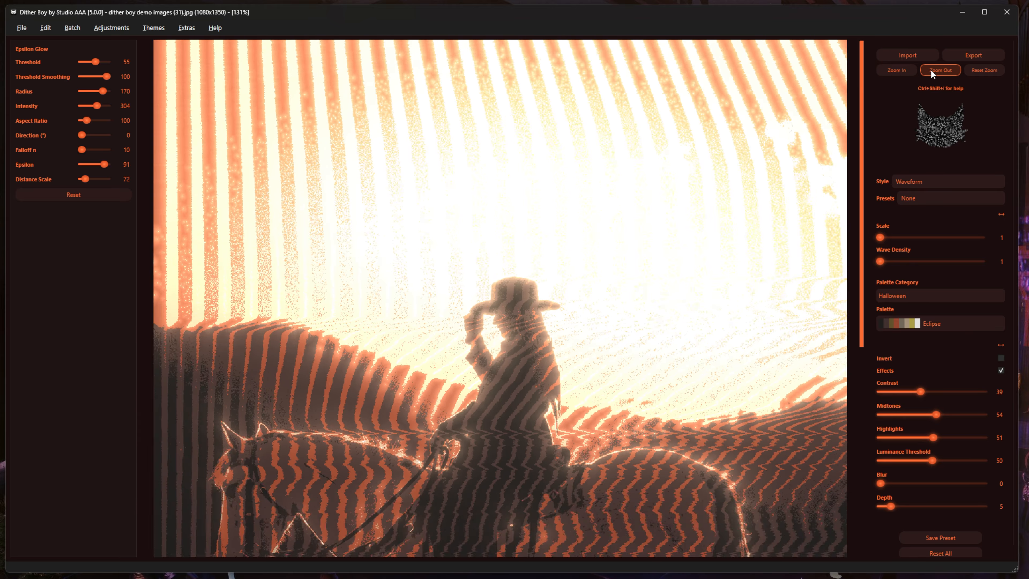
pyautogui.click(931, 70)
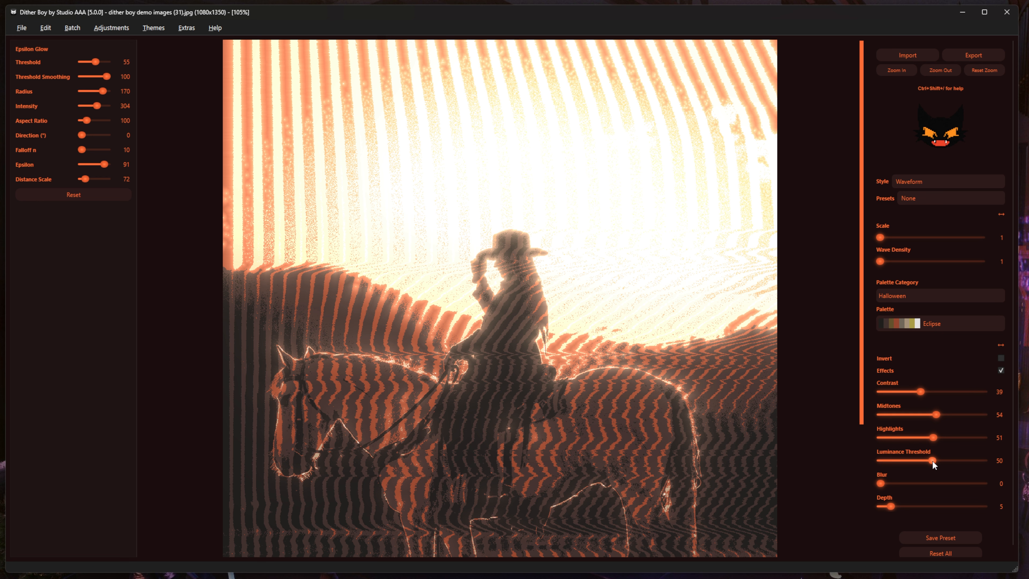
pyautogui.moveTo(932, 461); pyautogui.dragTo(979, 461)
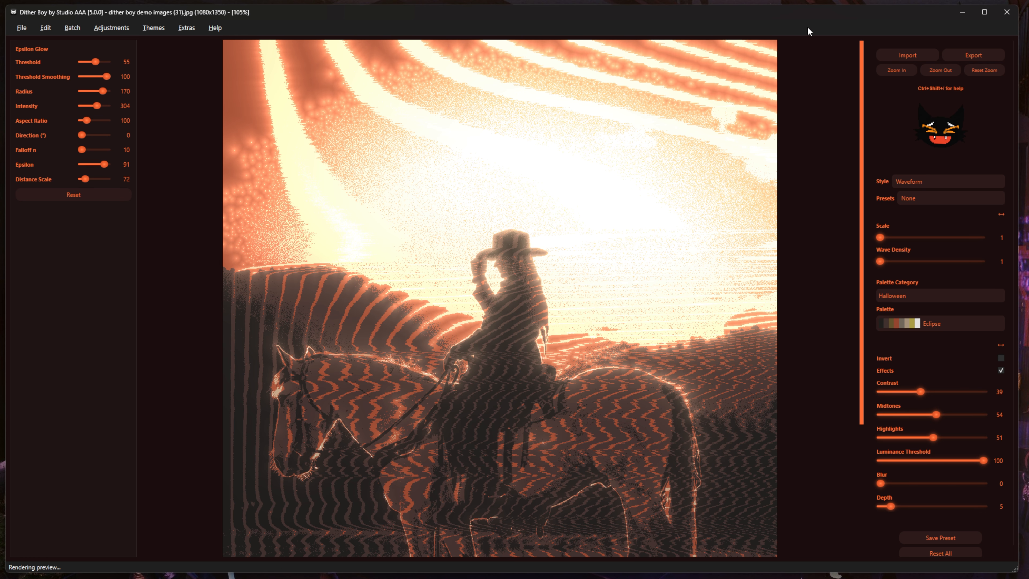
pyautogui.moveTo(608, 313)
pyautogui.mouseDown()
pyautogui.moveTo(580, 96)
pyautogui.moveTo(597, 299)
pyautogui.mouseUp()
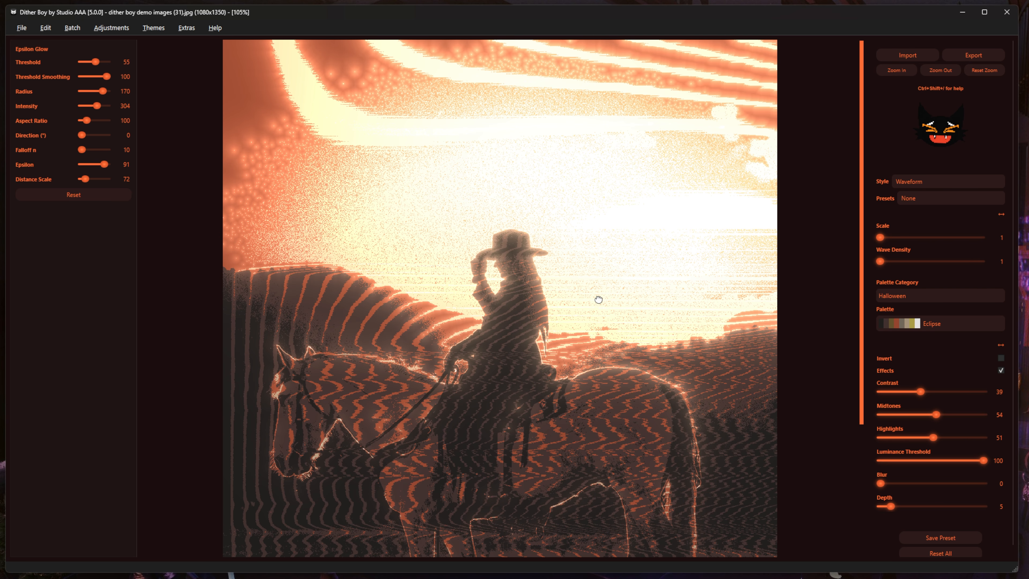
# Adjust the Epsilon Glow to threshold 37, radius 87, intensity 500 and epsilon 85.
pyautogui.moveTo(97, 62); pyautogui.dragTo(99, 61)
pyautogui.scroll(-3, 99, 62)
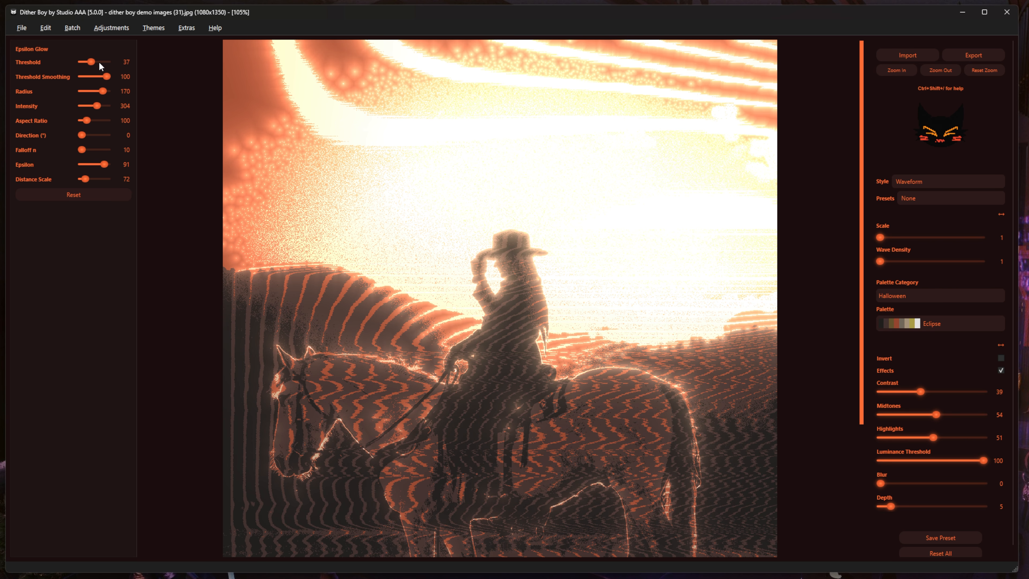
pyautogui.scroll(-3, 98, 61)
pyautogui.scroll(1, 99, 62)
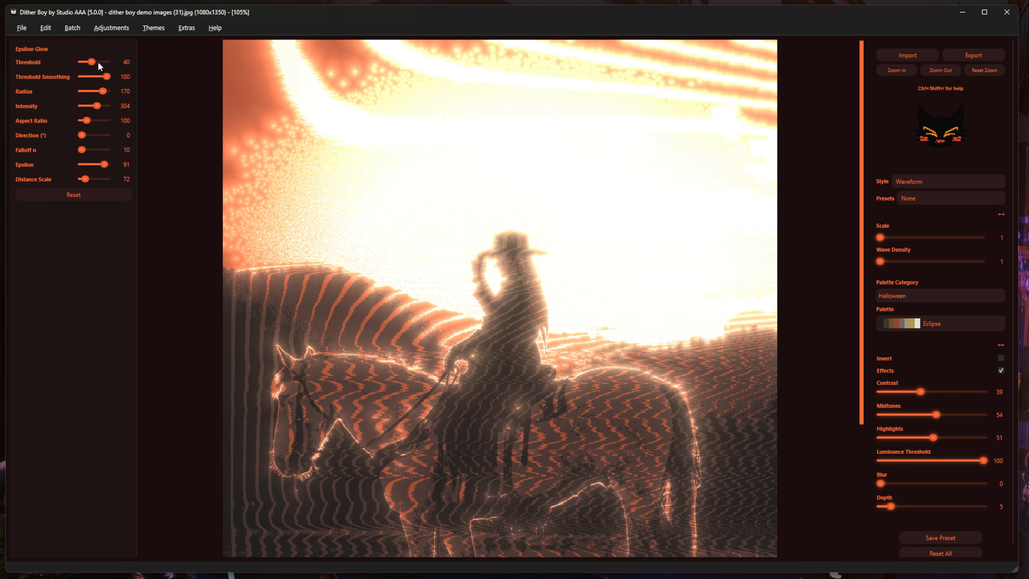
pyautogui.scroll(1, 419, 165)
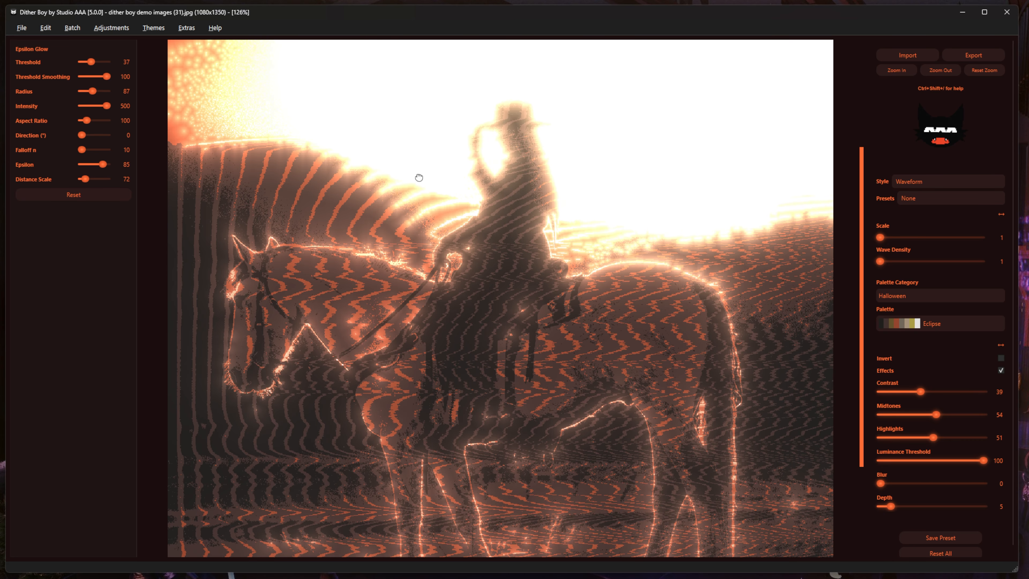
# Set the depth to 7 and the contrast to 41.
pyautogui.scroll(1, 892, 509)
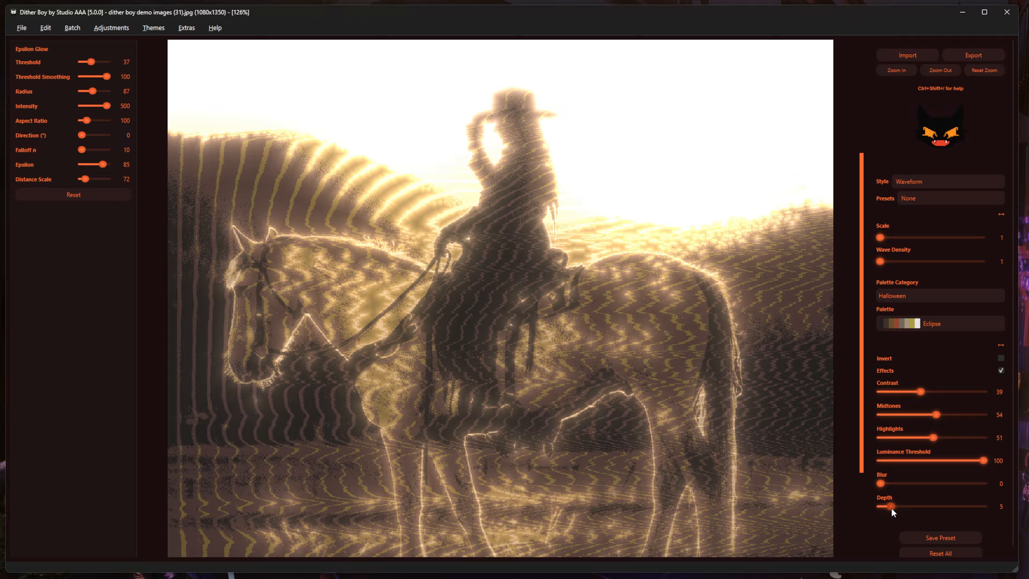
pyautogui.scroll(1, 891, 507)
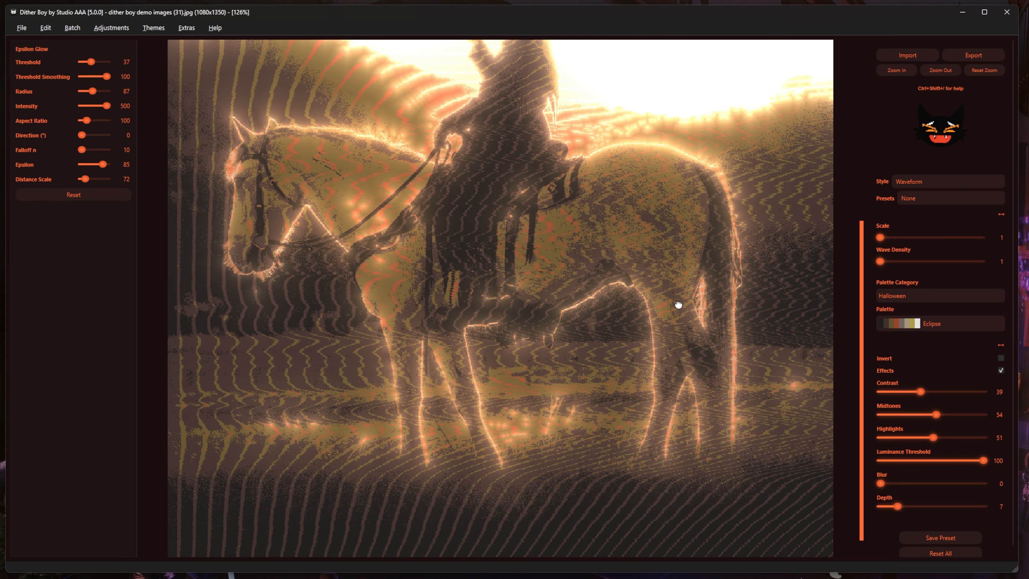
pyautogui.moveTo(678, 305); pyautogui.dragTo(684, 386)
pyautogui.moveTo(614, 207); pyautogui.dragTo(575, 518)
pyautogui.moveTo(541, 412); pyautogui.dragTo(520, 264)
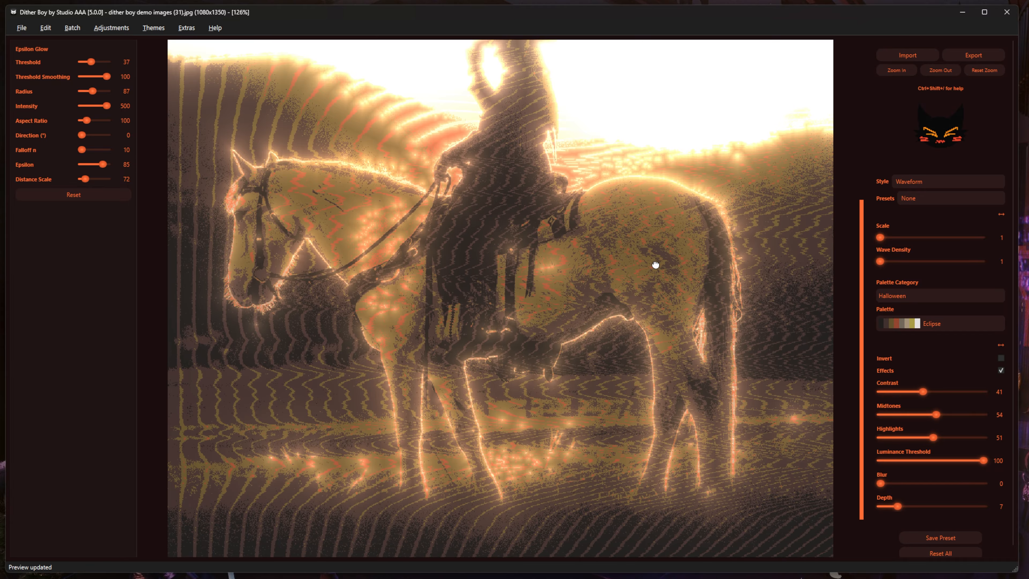
# Examine the glowing outlines and waveform texture across the rider, horse and ground.
pyautogui.moveTo(655, 265); pyautogui.dragTo(529, 395)
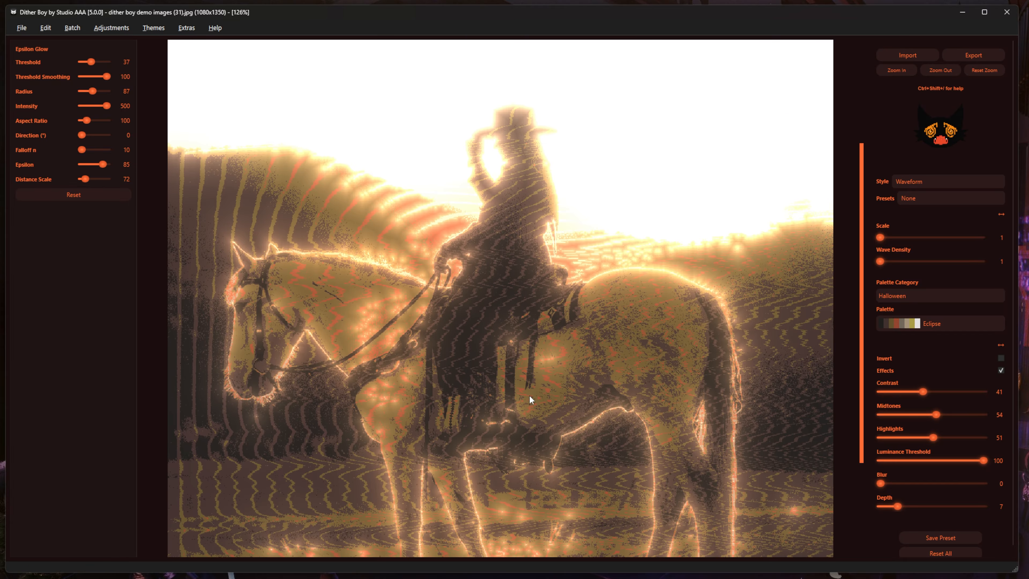
pyautogui.scroll(-1, 529, 395)
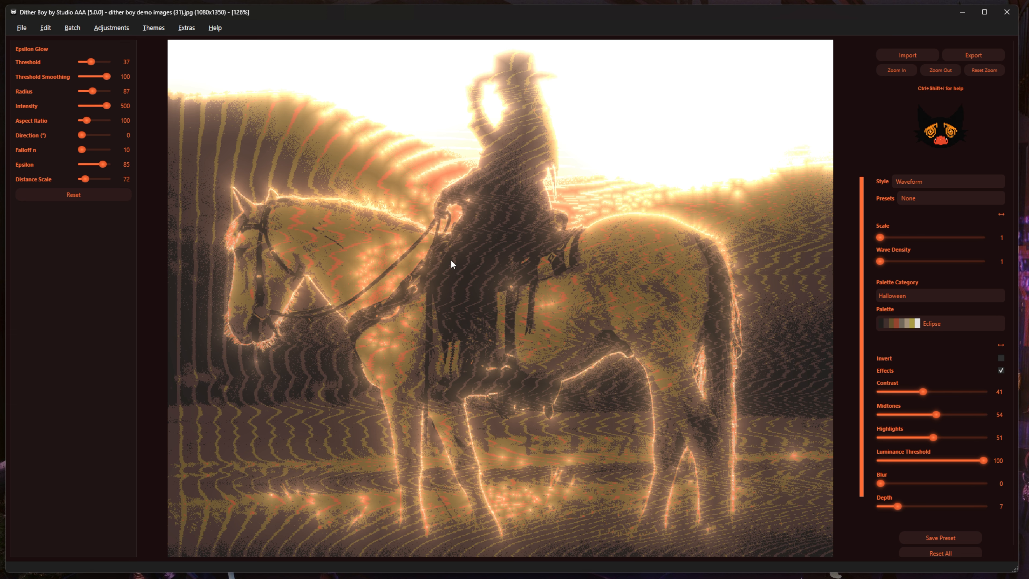
pyautogui.scroll(1, 236, 172)
pyautogui.moveTo(742, 324); pyautogui.dragTo(737, 298)
pyautogui.moveTo(657, 233); pyautogui.dragTo(543, 463)
pyautogui.moveTo(547, 523); pyautogui.dragTo(565, 312)
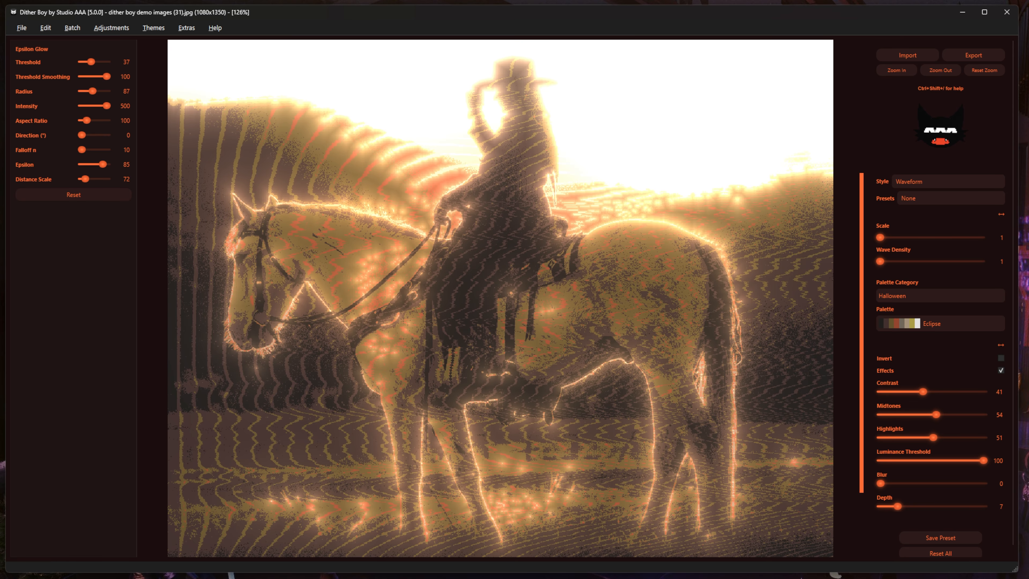
# Lower the contrast to 33 and the midtones to 40.
pyautogui.scroll(1, 458, 200)
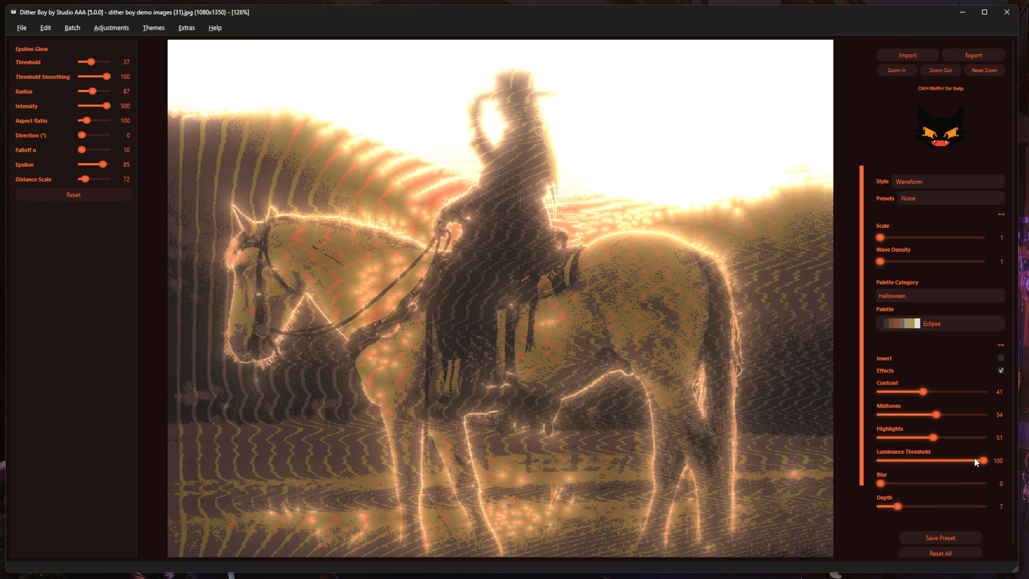
pyautogui.scroll(-5, 537, 156)
pyautogui.scroll(4, 630, 204)
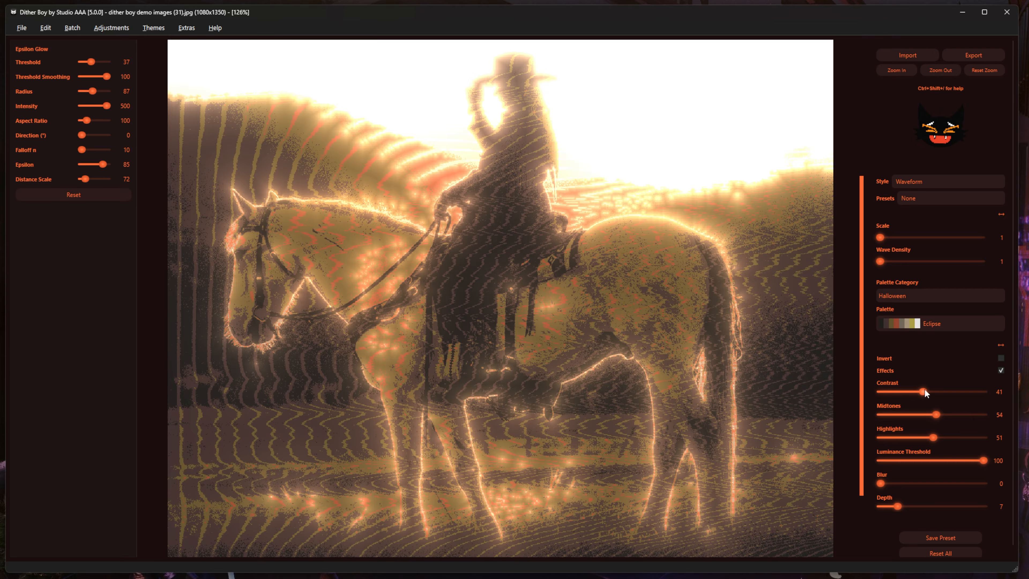
pyautogui.moveTo(924, 392); pyautogui.dragTo(916, 392)
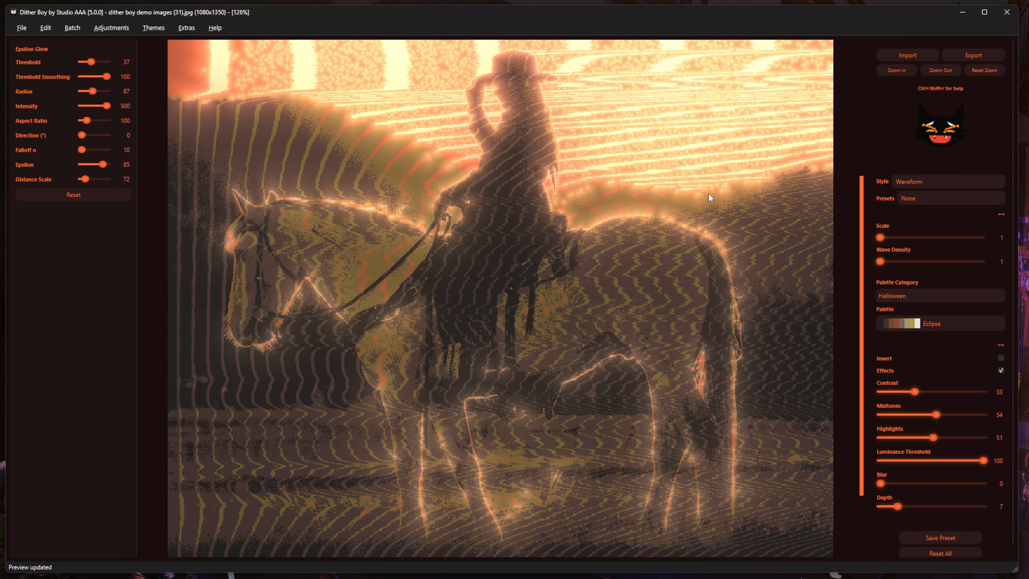
pyautogui.moveTo(710, 198); pyautogui.dragTo(635, 354)
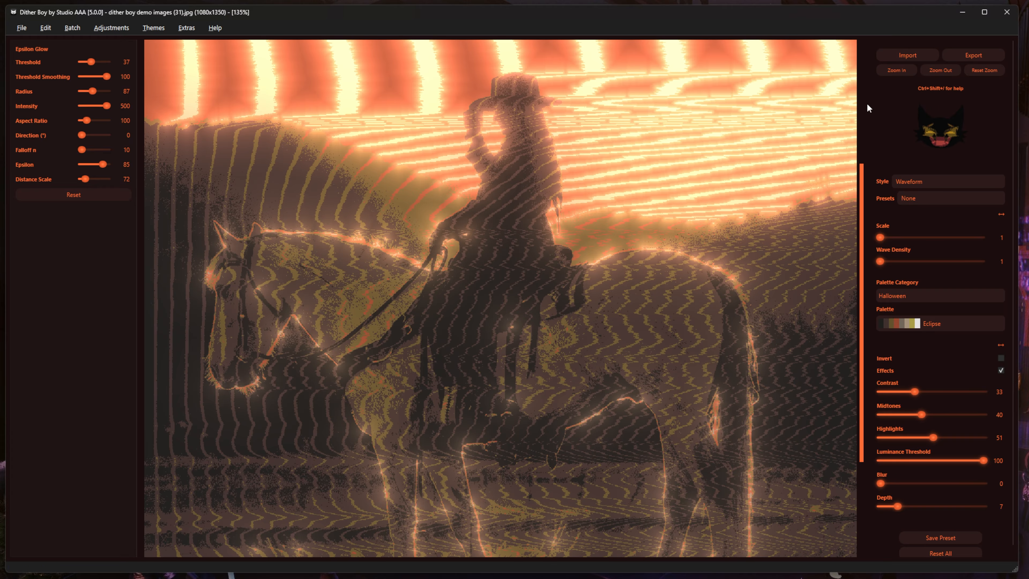
pyautogui.click(940, 71)
pyautogui.moveTo(518, 325); pyautogui.dragTo(516, 313)
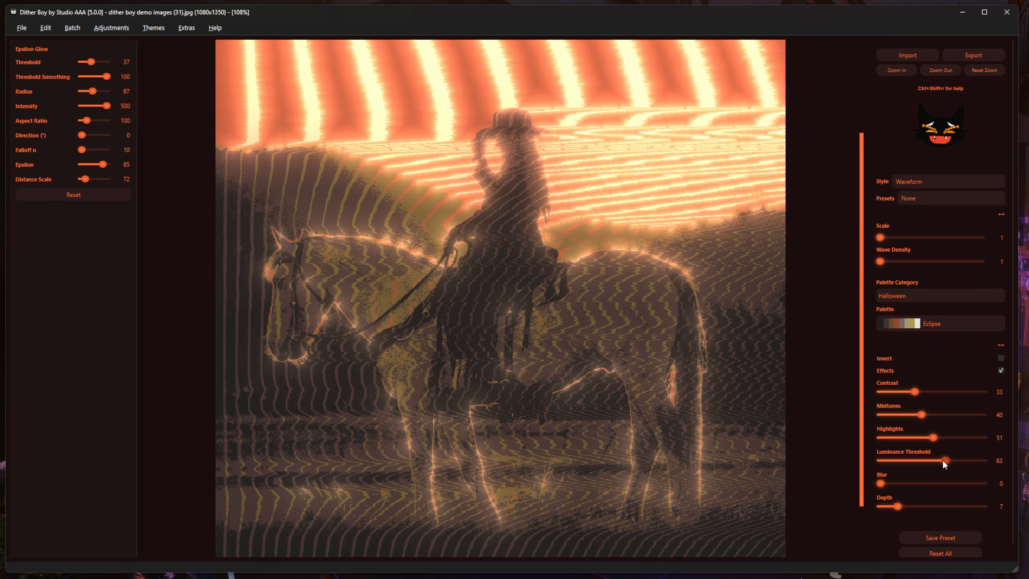
# Try a luminance threshold of 7 on the rider image and return it to 100.
pyautogui.moveTo(943, 462); pyautogui.dragTo(890, 461)
pyautogui.scroll(1, 539, 215)
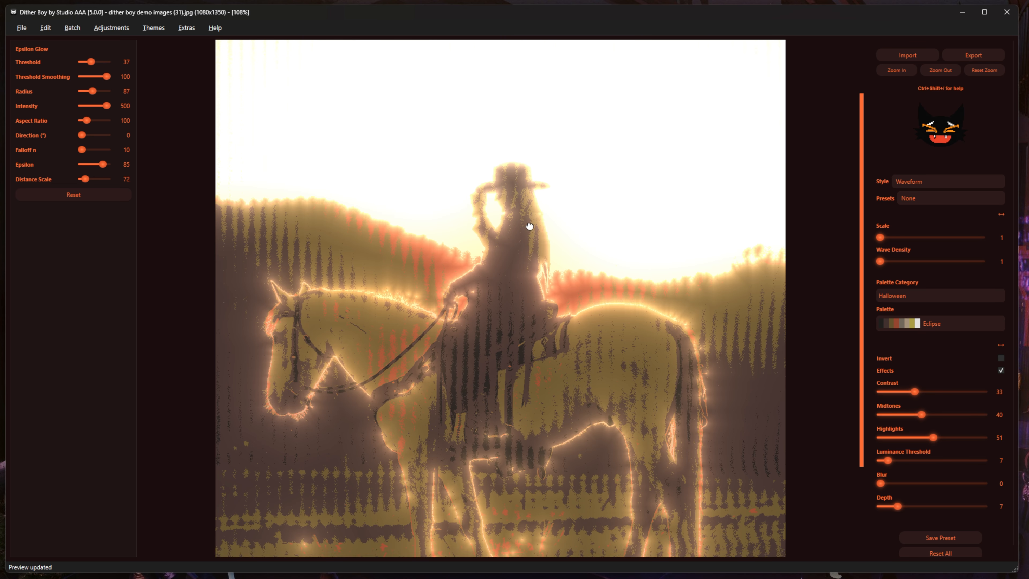
pyautogui.moveTo(530, 226); pyautogui.dragTo(491, 150)
pyautogui.moveTo(392, 216); pyautogui.dragTo(413, 313)
pyautogui.moveTo(888, 460); pyautogui.dragTo(986, 461)
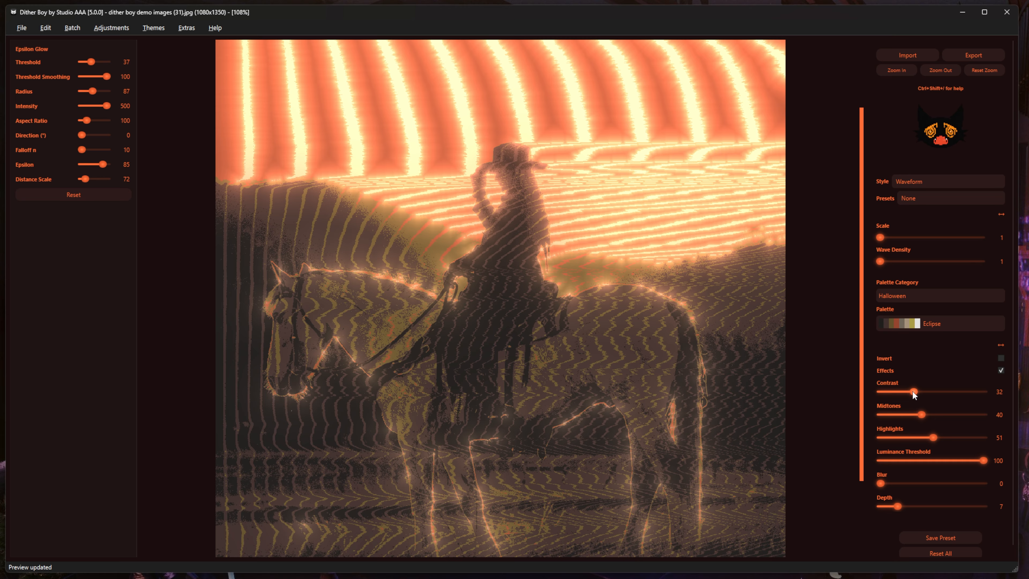
# Set the contrast to 34 and the midtones to 56, and check the glow and wave lines around the rider.
pyautogui.moveTo(914, 392); pyautogui.dragTo(939, 414)
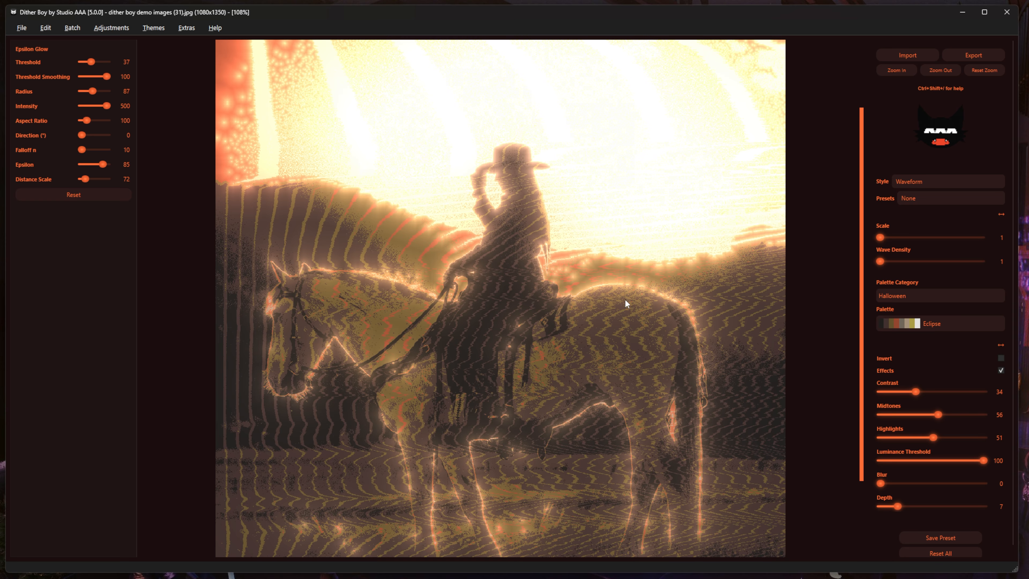
pyautogui.scroll(-3, 606, 158)
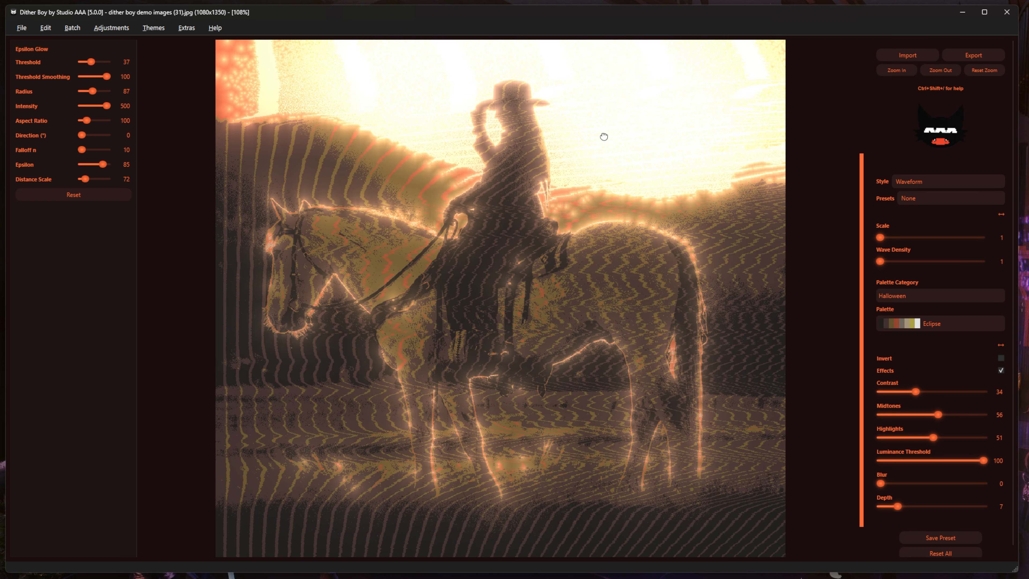
pyautogui.click(896, 71)
pyautogui.scroll(3, 671, 119)
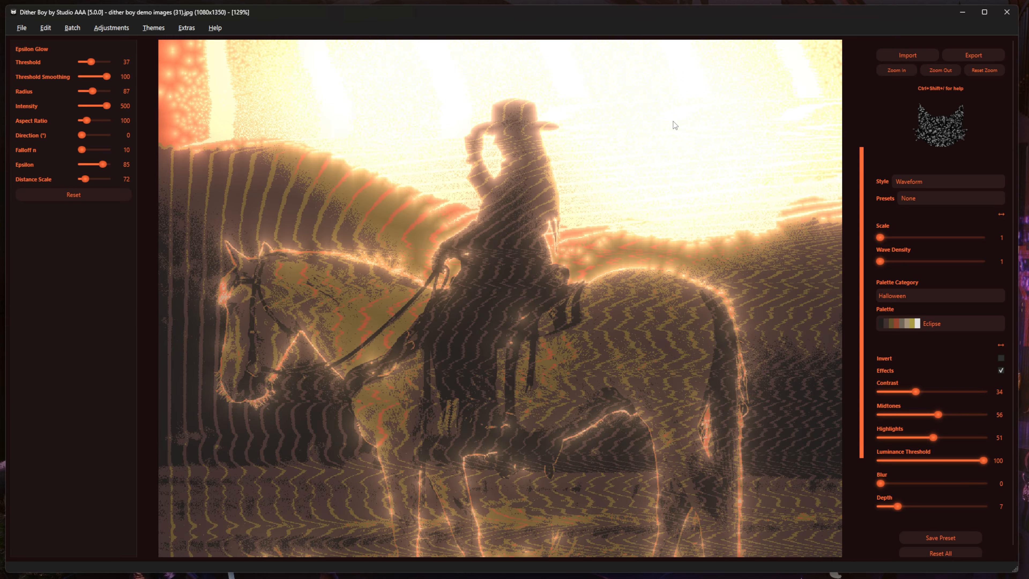
pyautogui.scroll(-1, 440, 388)
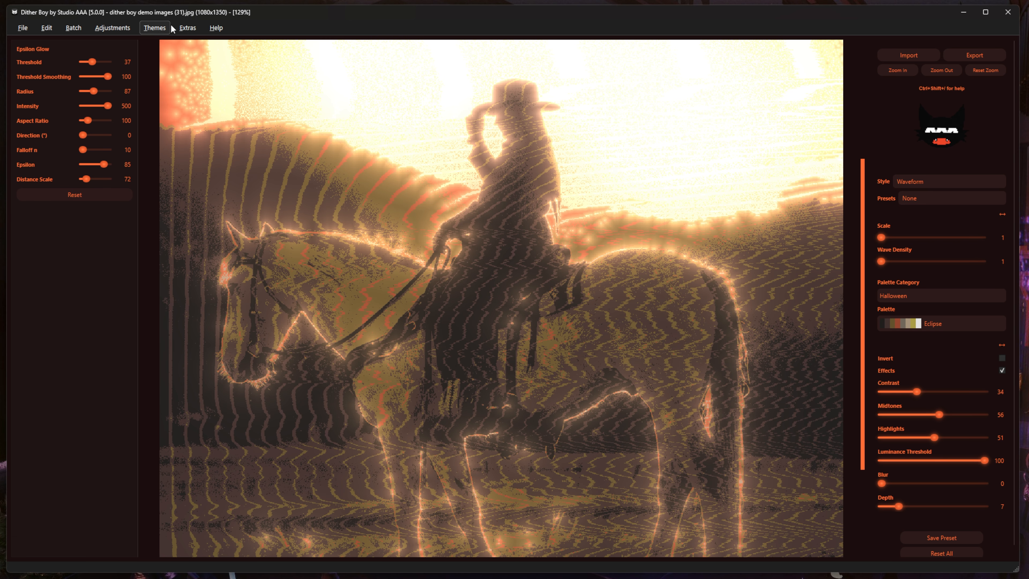
pyautogui.click(185, 28)
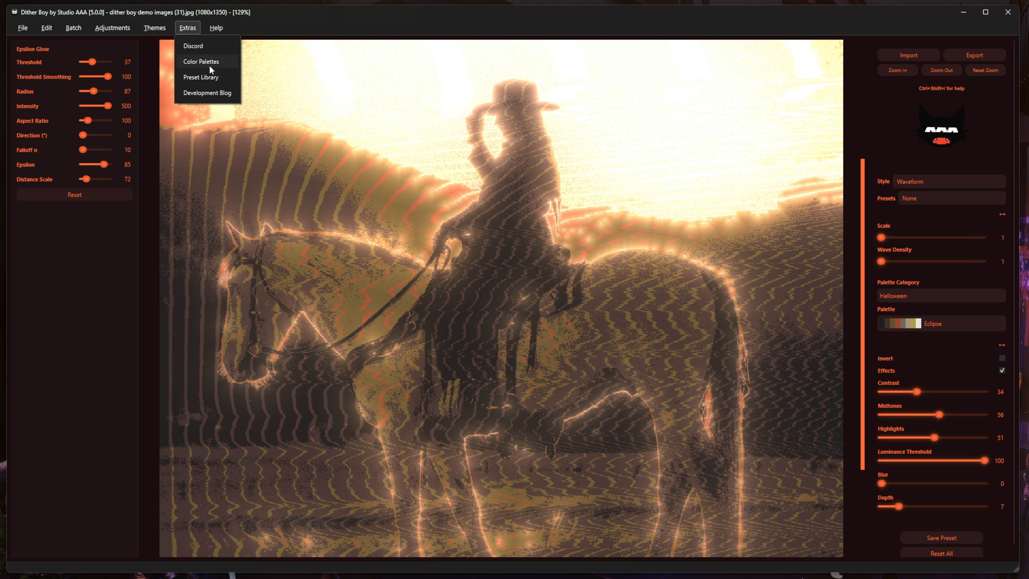
pyautogui.click(437, 154)
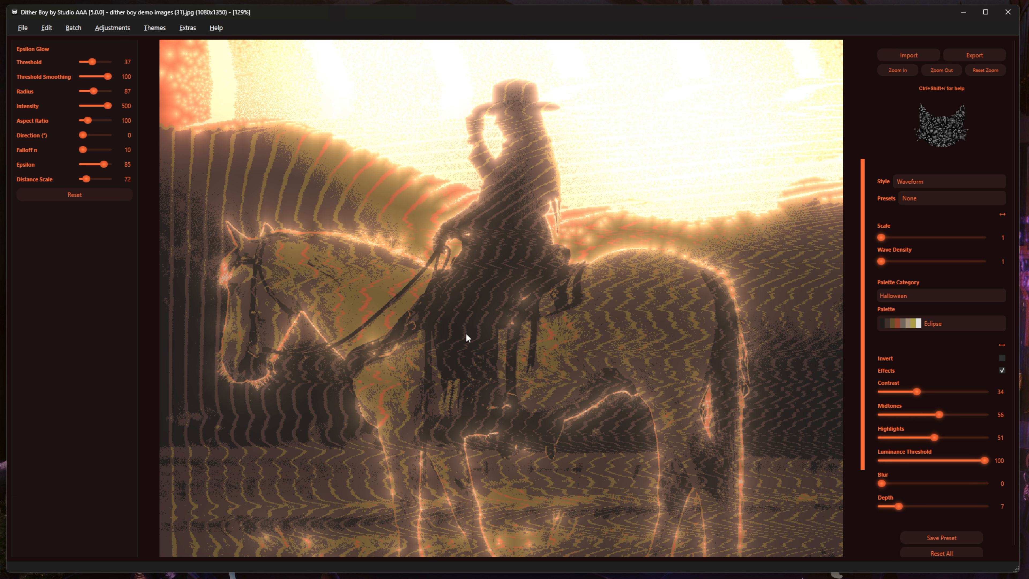